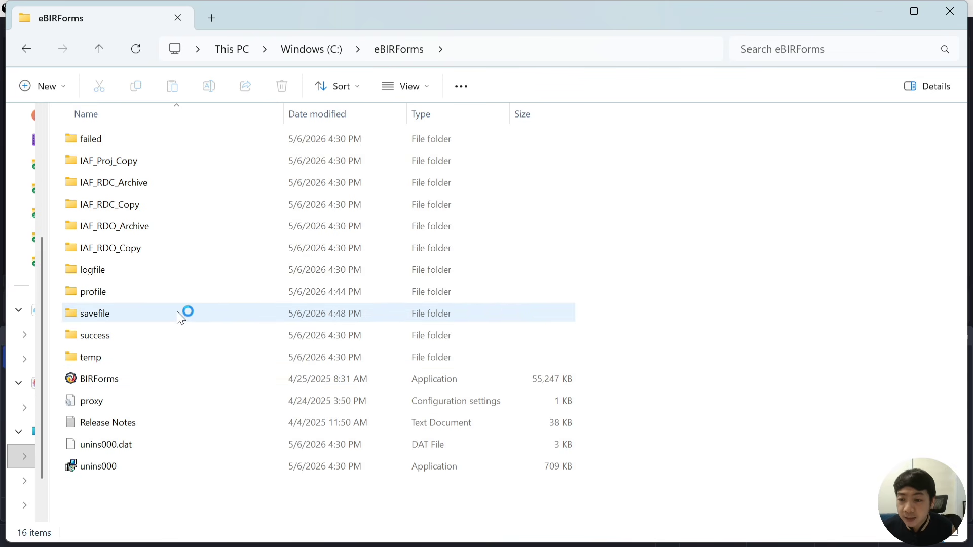
Check the saved returns in the savefile folder, then launch BIRForms.exe from C:\eBIRForms
double_click(117, 321)
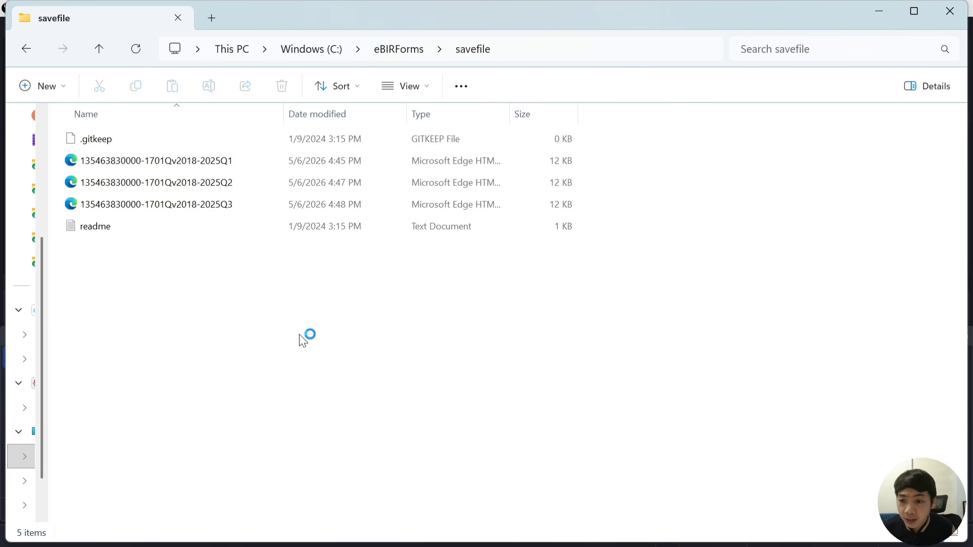
left_click(27, 49)
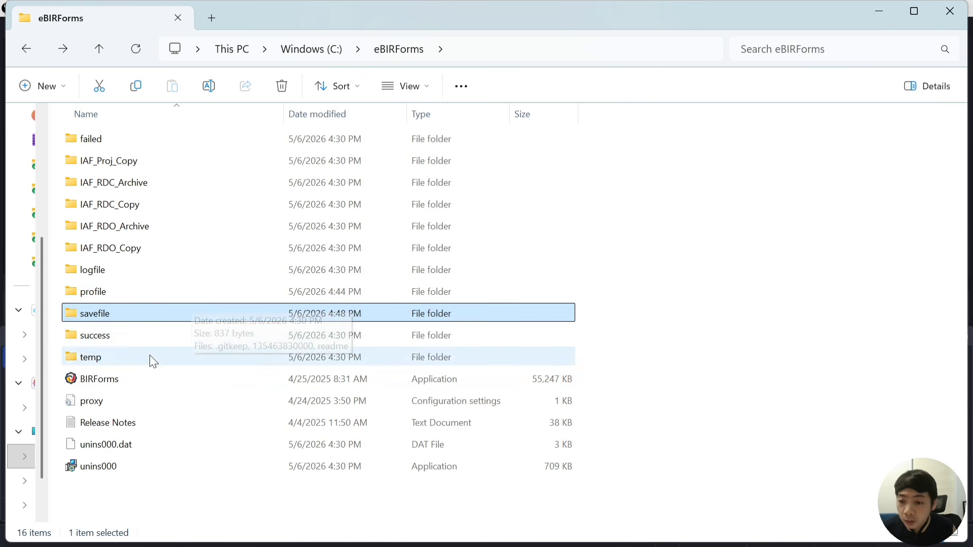
left_click(142, 379)
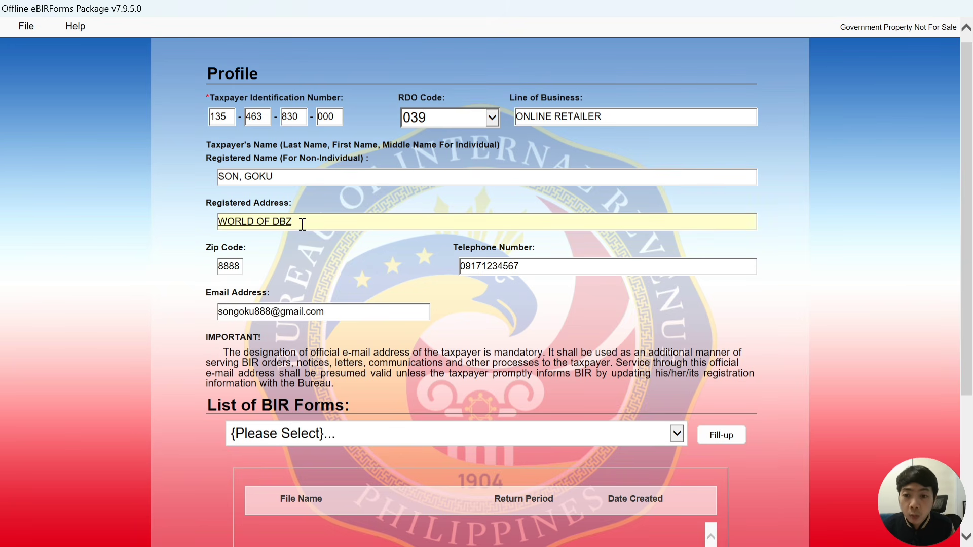
Select BIR Form 1701Qv2018 from the List of BIR Forms dropdown
scroll(389, 262, "down", 3)
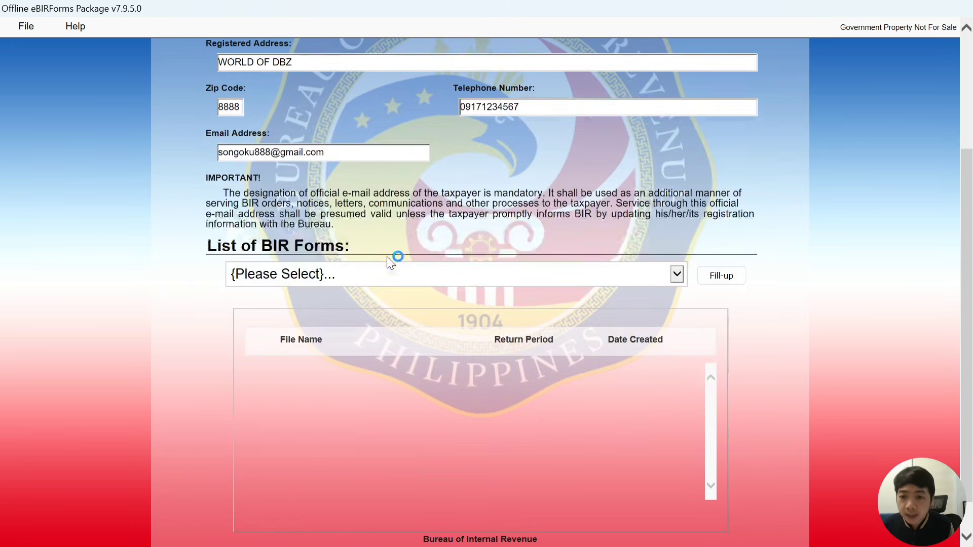
left_click(520, 286)
scroll(274, 325, "down", 2)
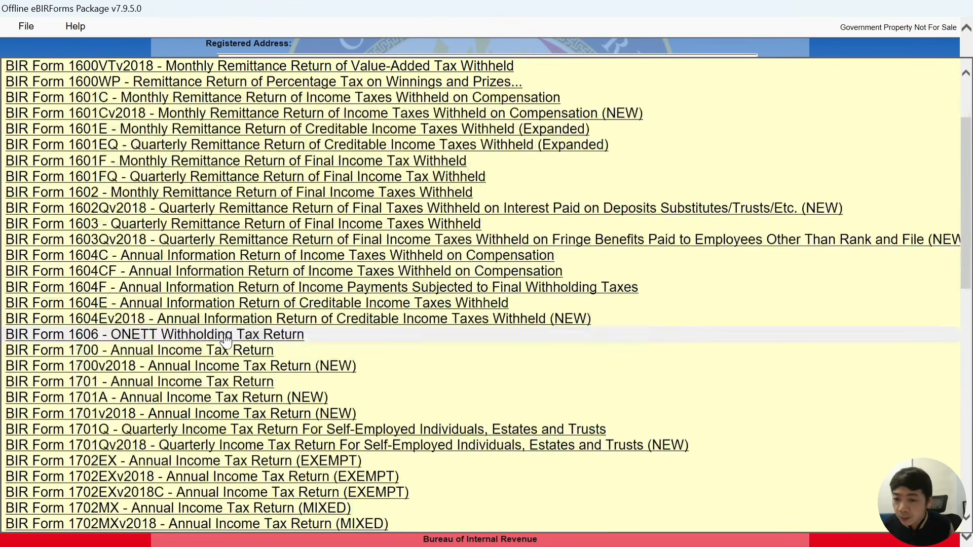
left_click(191, 448)
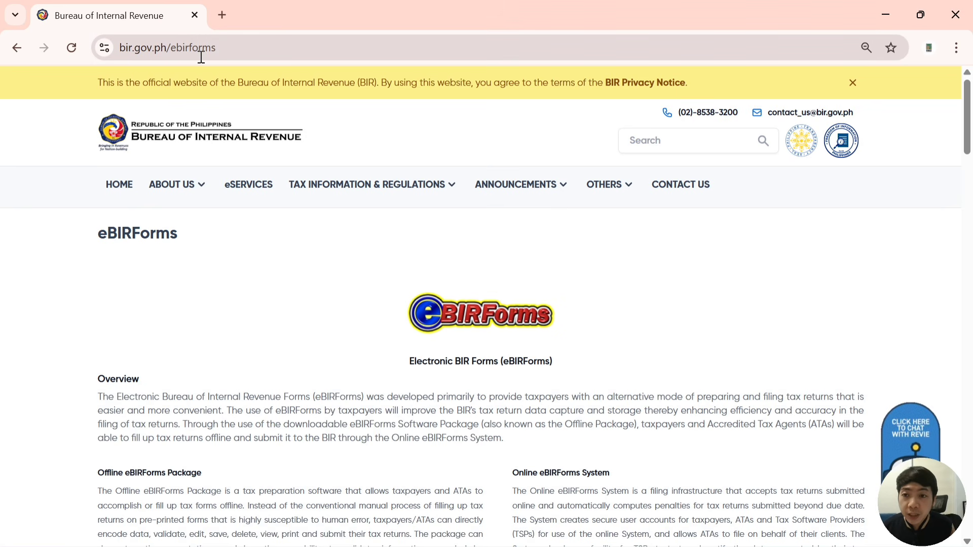
Download the Offline eBIRForms Package v7.9.6.0 installer from the eBIRForms page's 'here' link
scroll(309, 228, "down", 5)
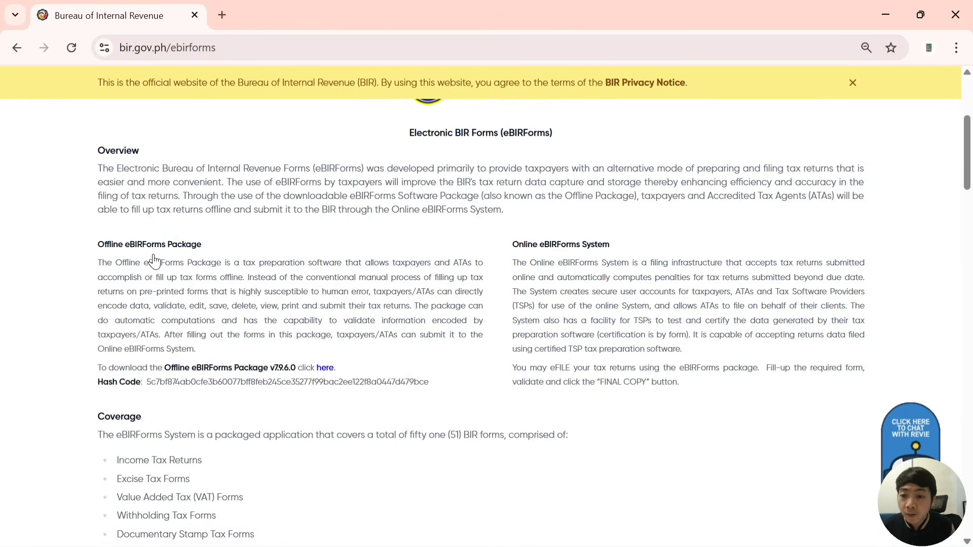
scroll(218, 256, "down", 2)
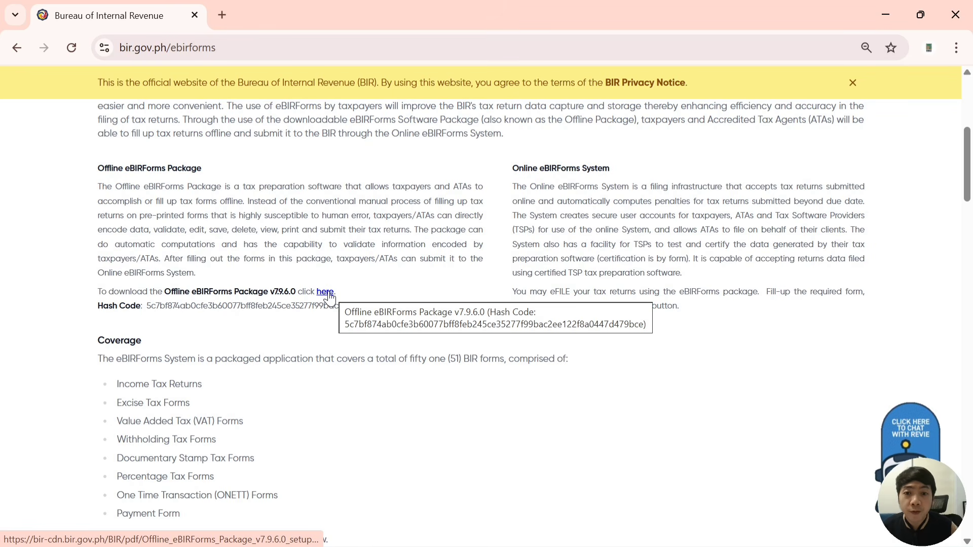
left_click(327, 294)
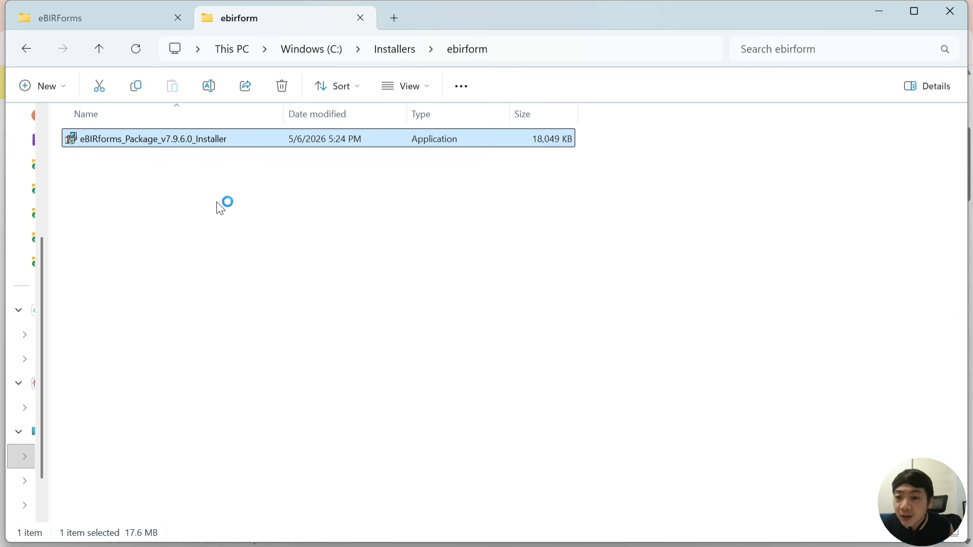
Unblock eBIRforms_Package_v7.9.6.0_Installer in its Properties, apply, and run the installer
right_click(166, 143)
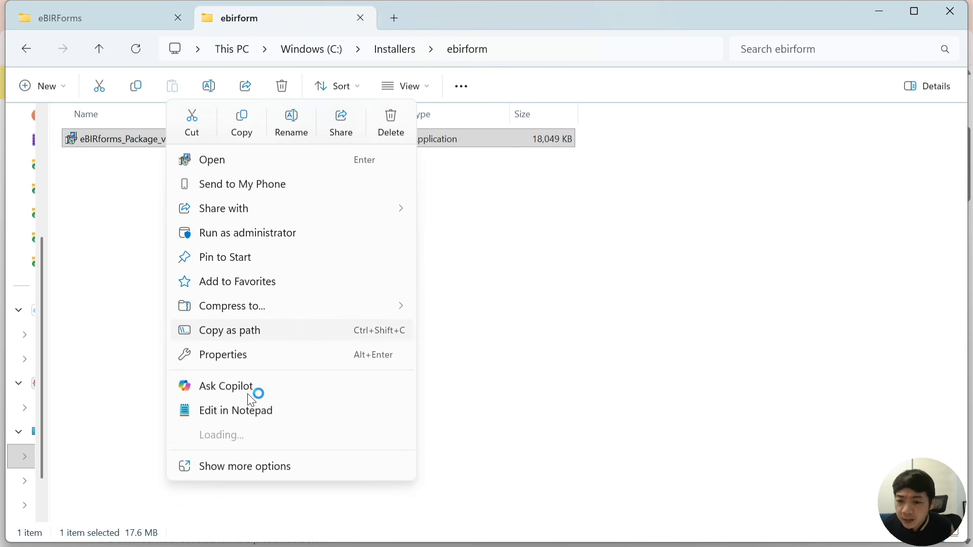
left_click(257, 354)
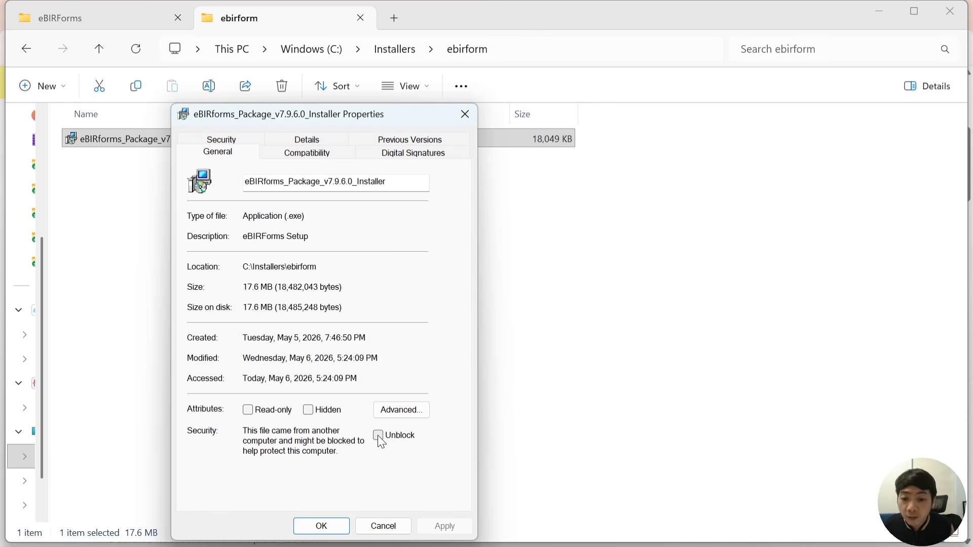
left_click(378, 439)
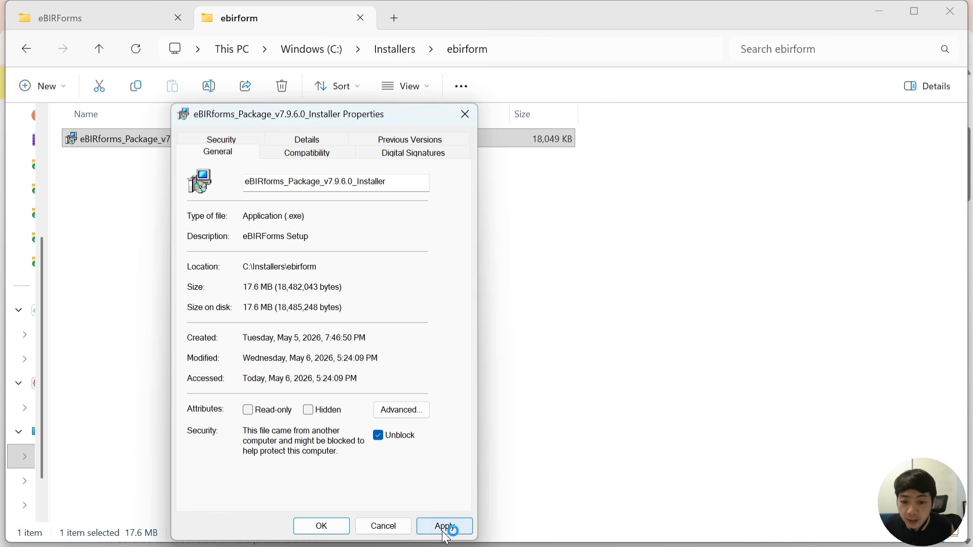
left_click(445, 527)
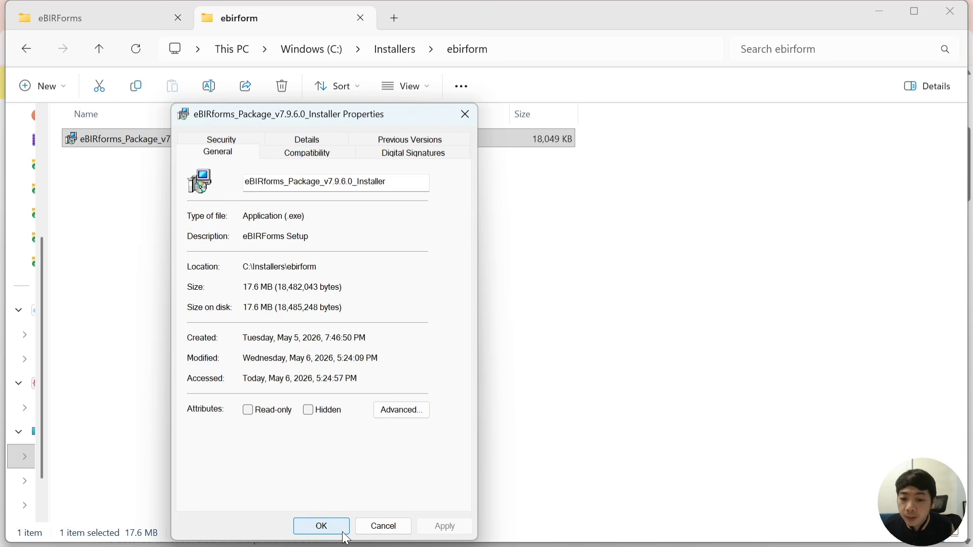
left_click(323, 527)
double_click(198, 142)
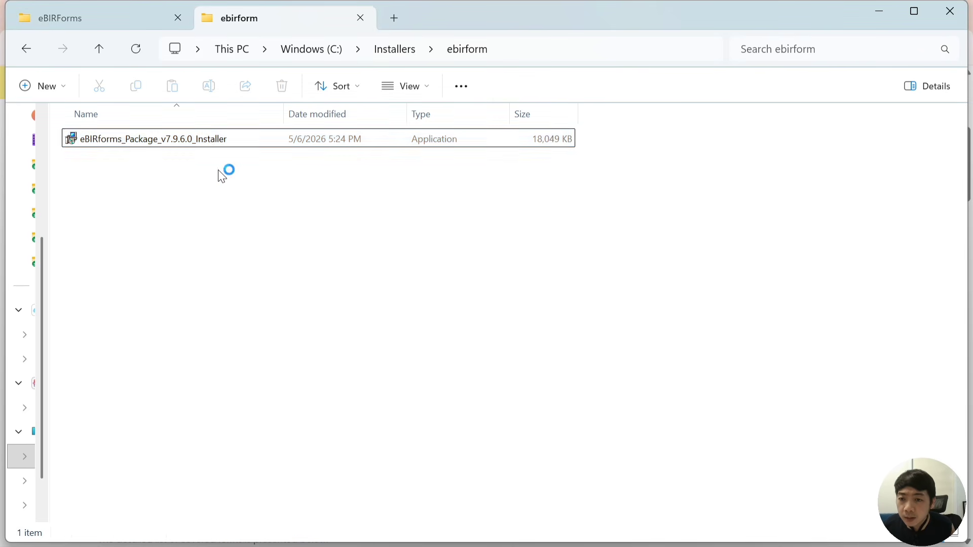
double_click(213, 143)
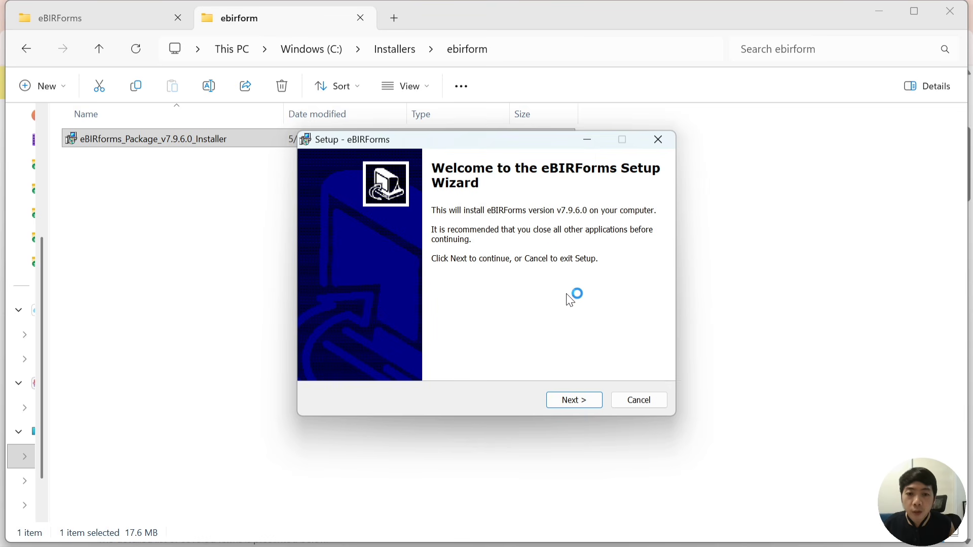
Install v7.9.6.0 into C:\eBIRForms, changing the Start Menu folder from eBIRForms7.9.5 to eBIRForms7.9.6
left_click(578, 397)
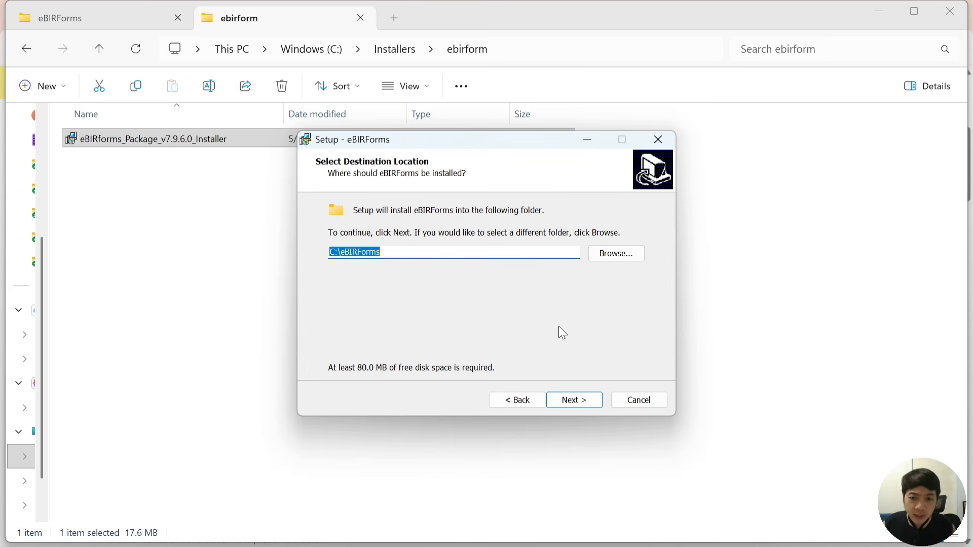
left_click(583, 403)
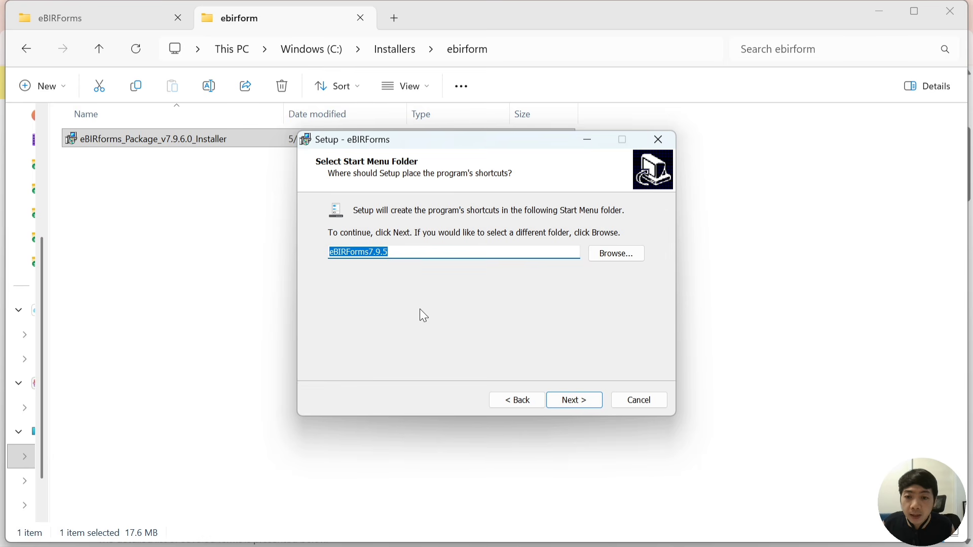
left_click(404, 252)
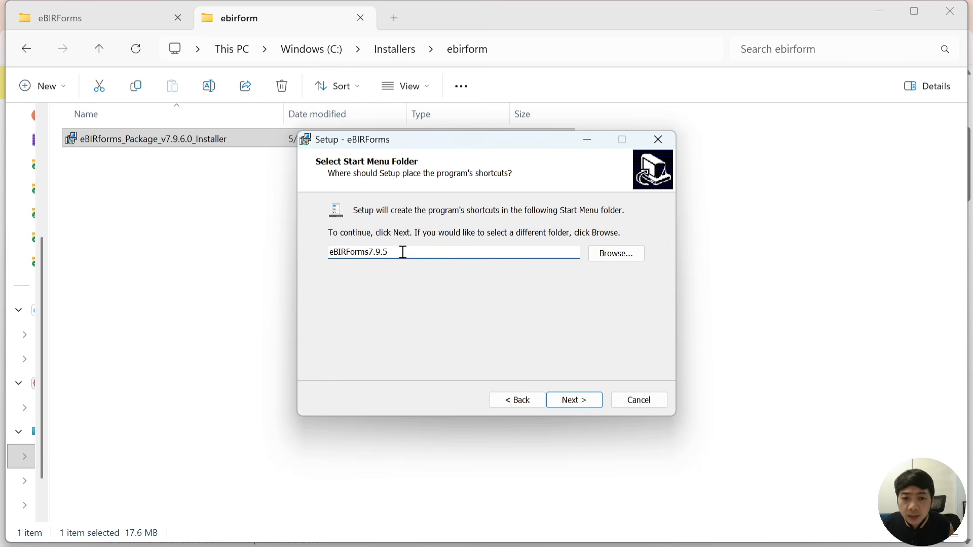
key("BackSpace")
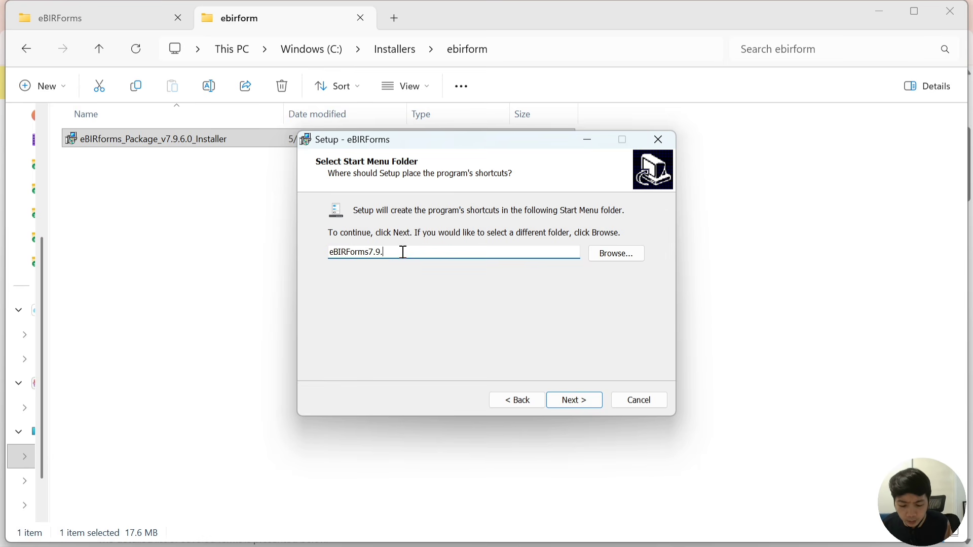
type("6")
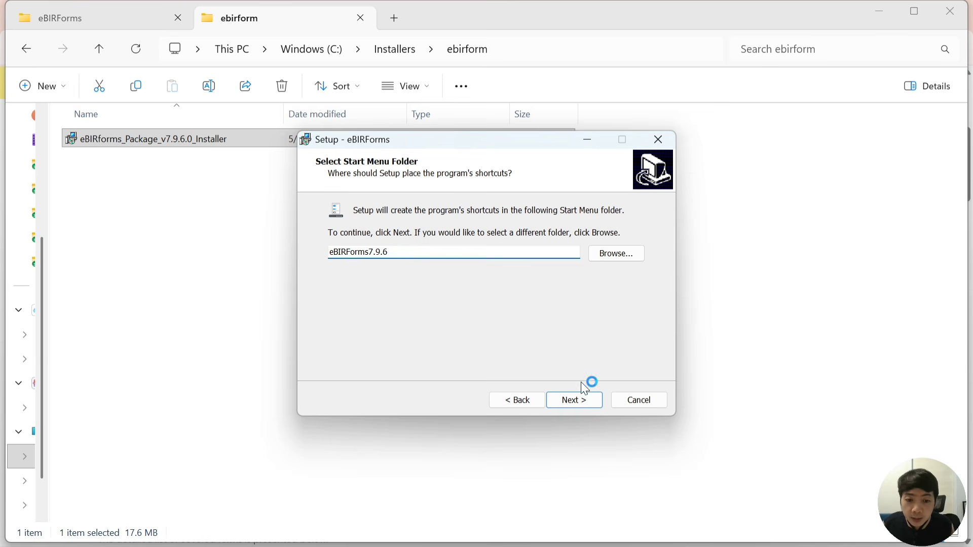
left_click(570, 400)
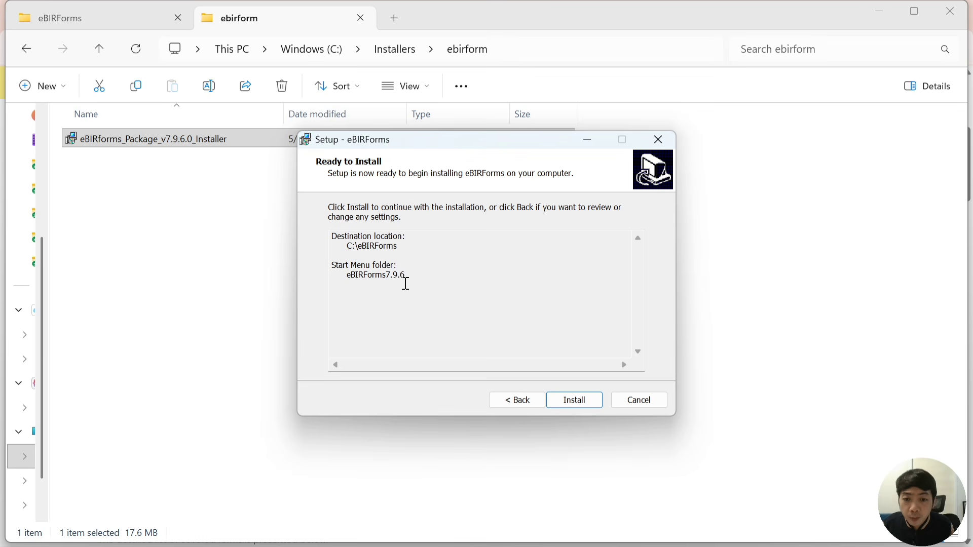
left_click(573, 404)
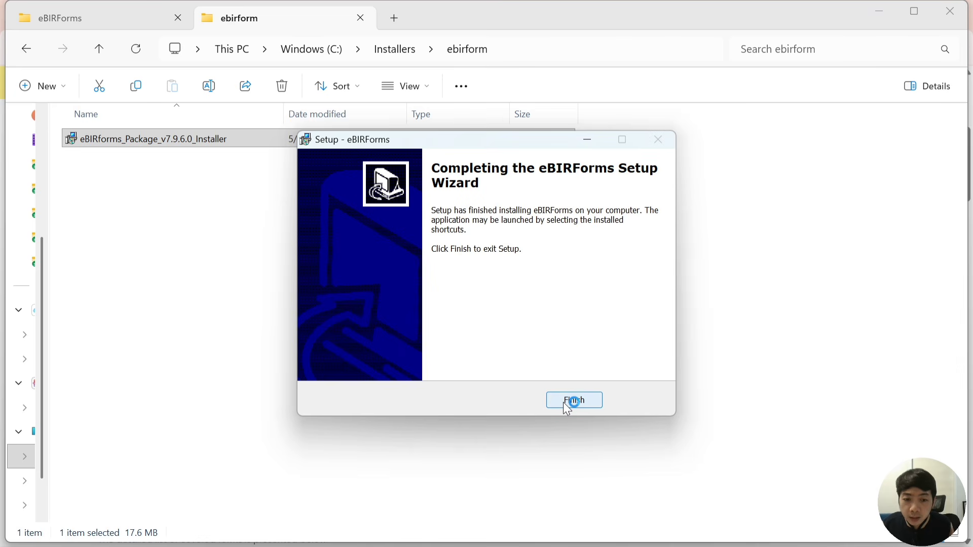
left_click(566, 403)
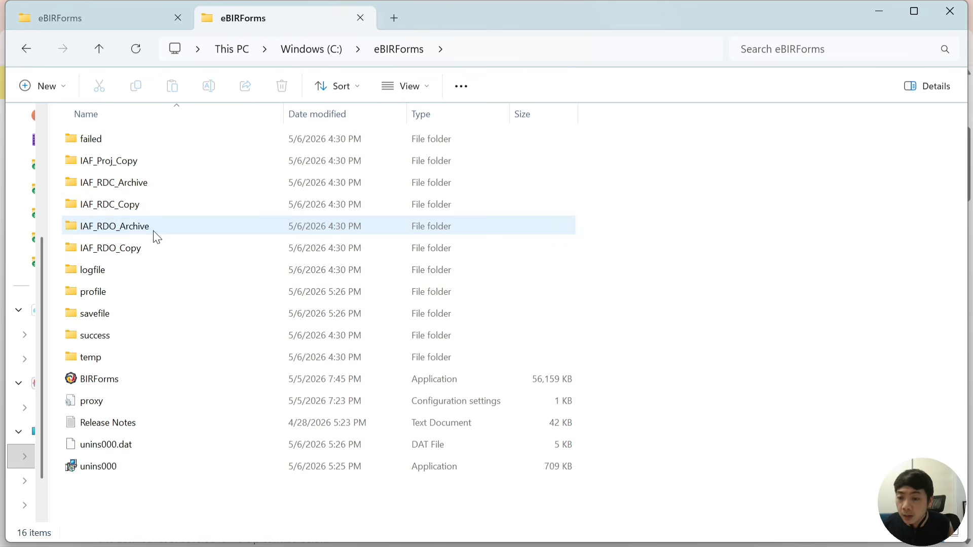
Check the savefile folder still holds the returns, then run BIRForms.exe from C:\eBIRForms
double_click(130, 319)
double_click(116, 315)
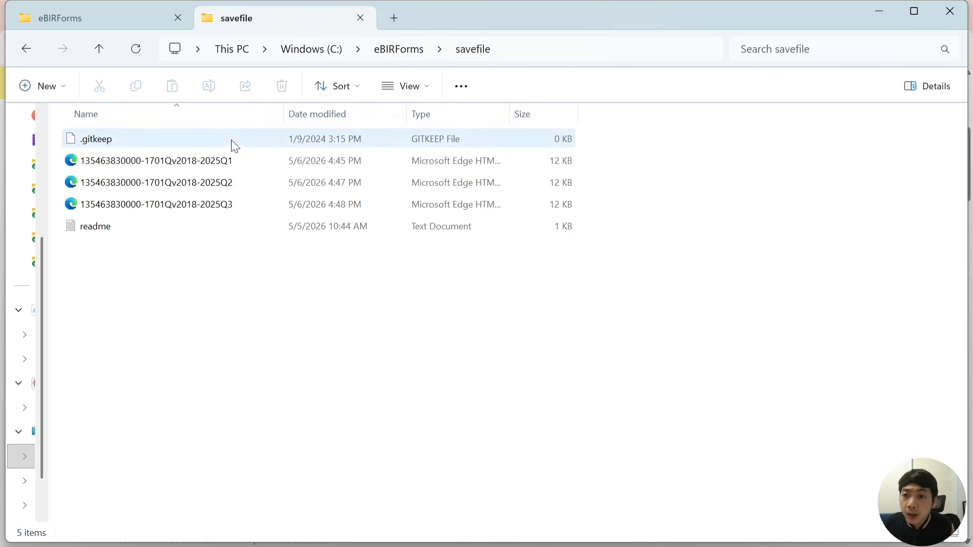
left_click(29, 49)
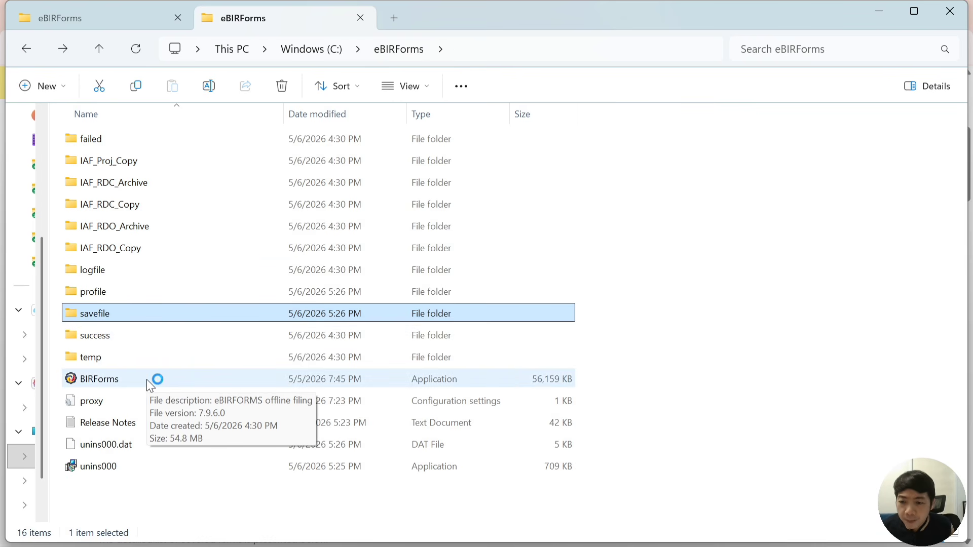
left_click(125, 384)
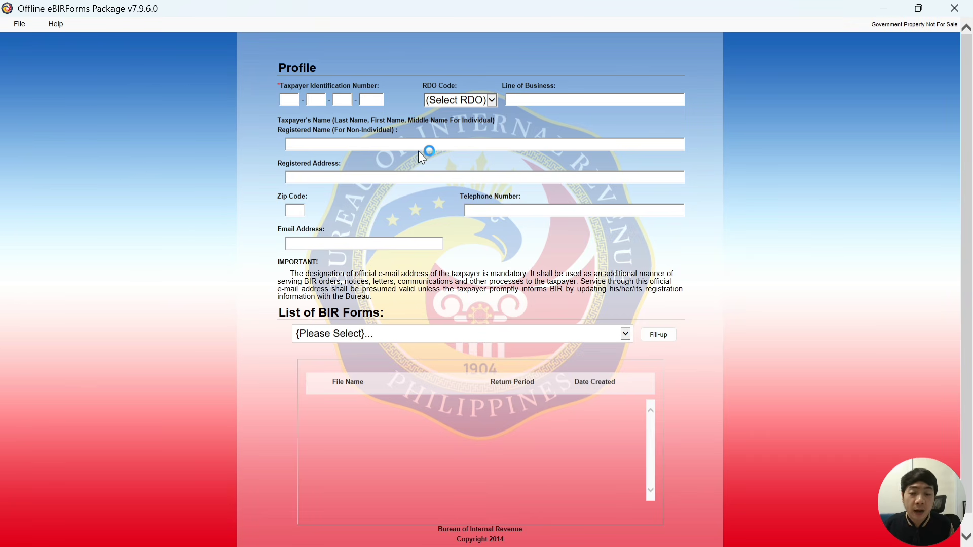
Enter the taxpayer's TIN with branch code 00000 and select RDO Code 039
scroll(347, 157, "up", 3)
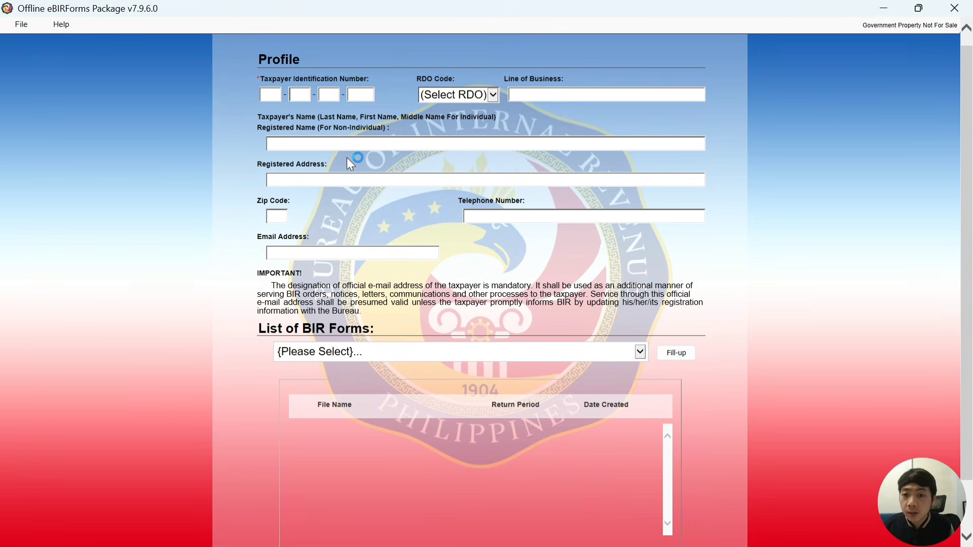
scroll(659, 190, "up", 1)
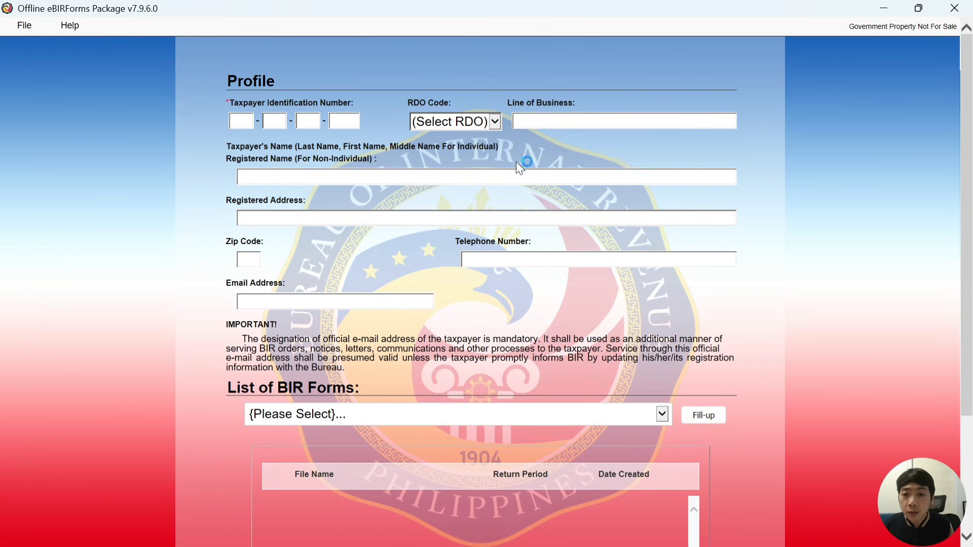
left_click(248, 122)
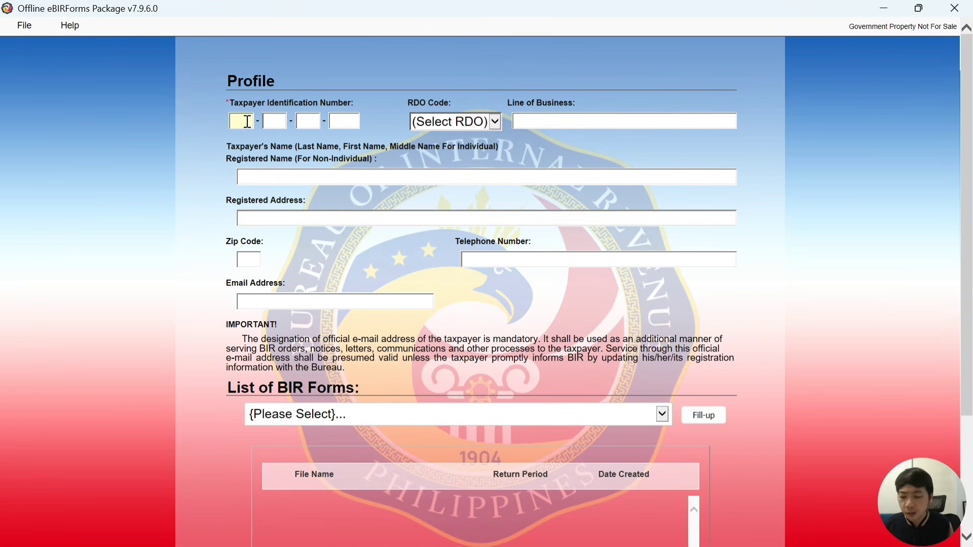
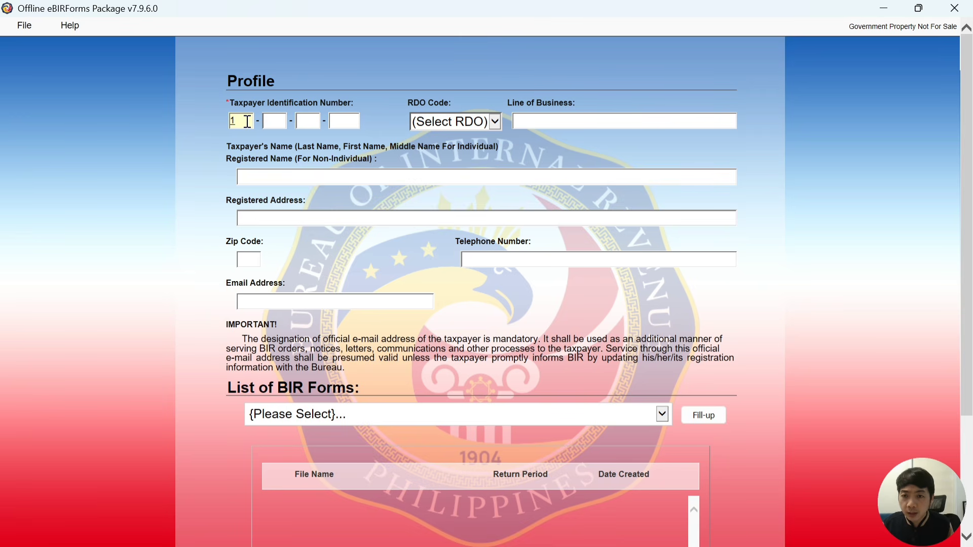
left_click(279, 122)
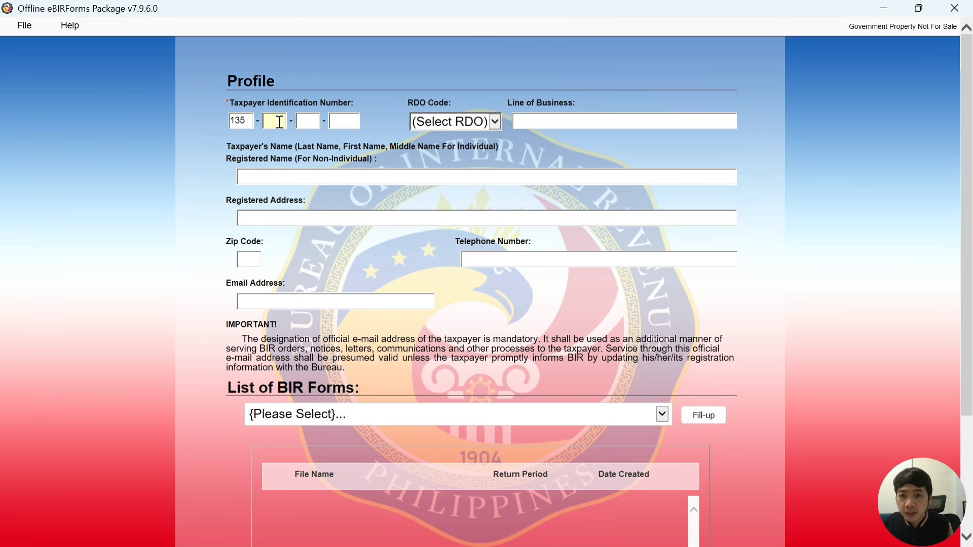
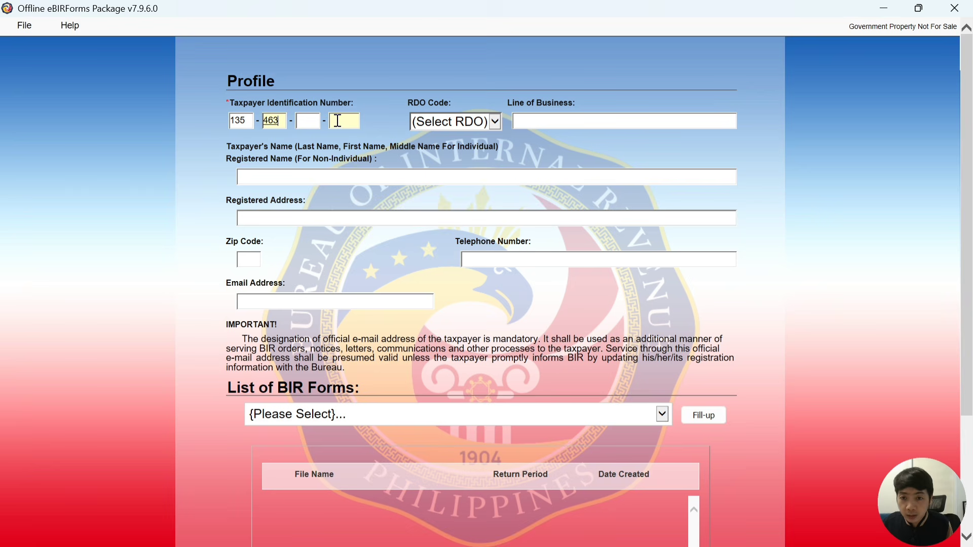
left_click(304, 121)
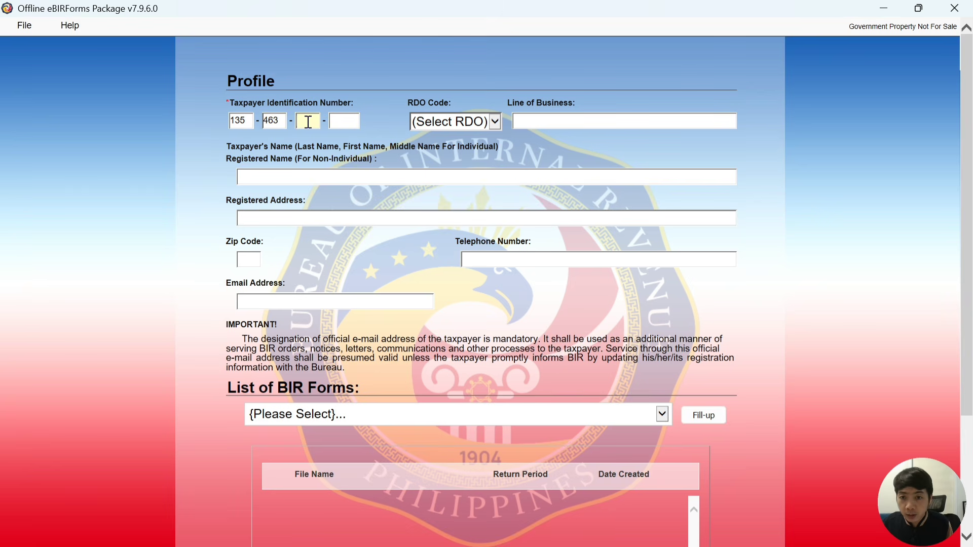
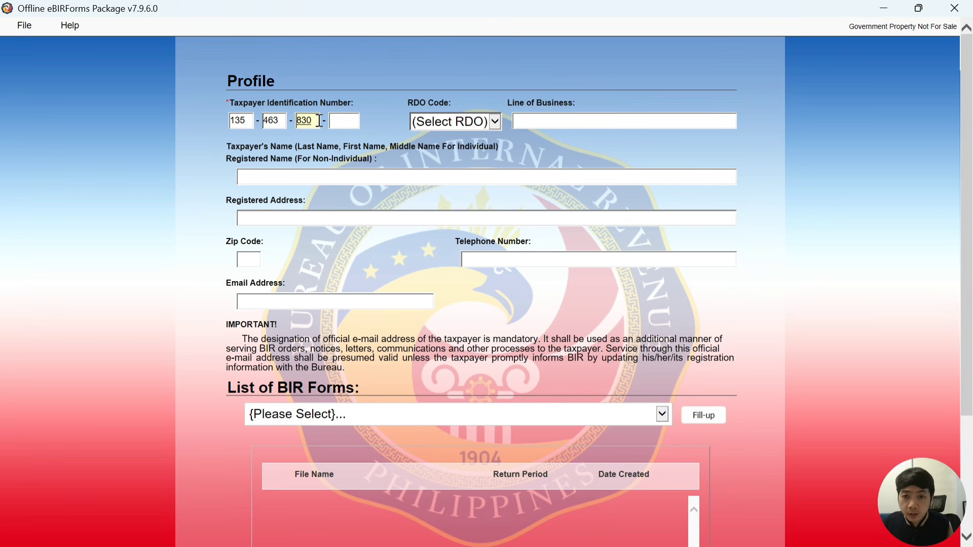
left_click(336, 121)
type("00000")
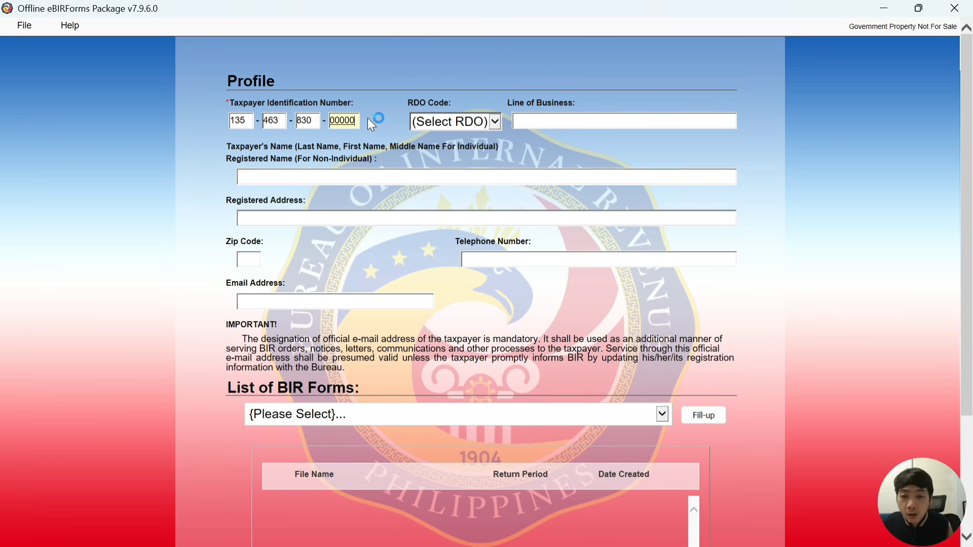
left_click(471, 122)
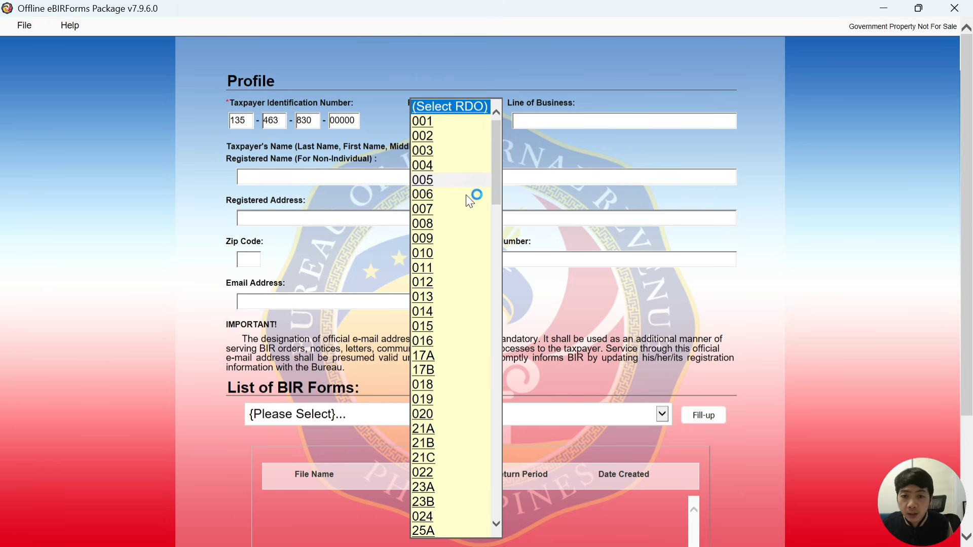
scroll(464, 213, "down", 6)
scroll(461, 236, "down", 3)
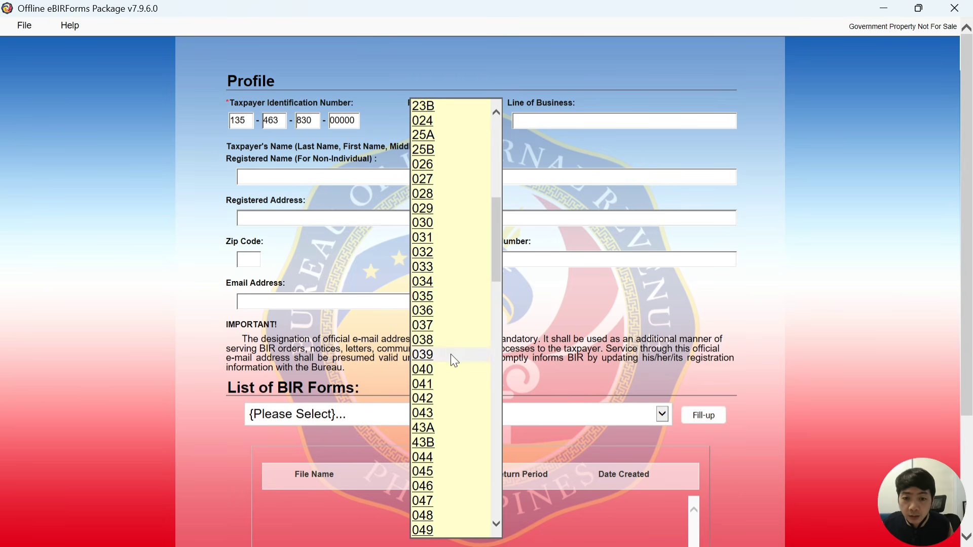
left_click(451, 352)
Fill in line of business ONLINE RETAILER, the taxpayer's registered name and registered address
left_click(583, 122)
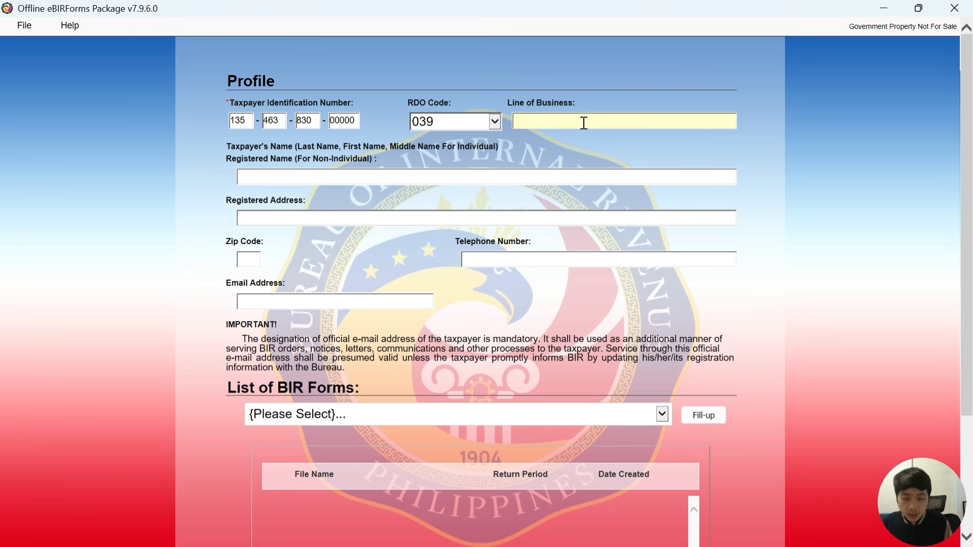
type("ONLINE RETAILER")
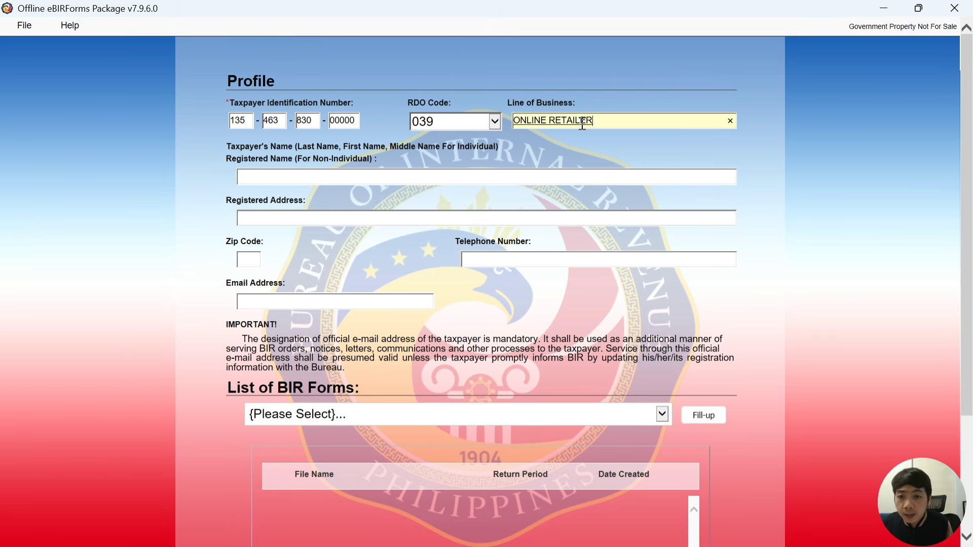
left_click(329, 182)
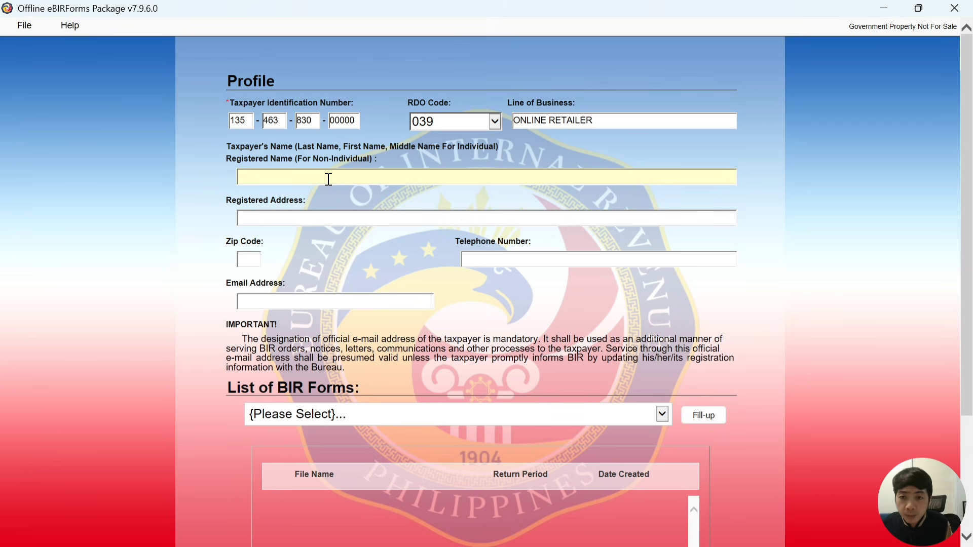
type("SON, G")
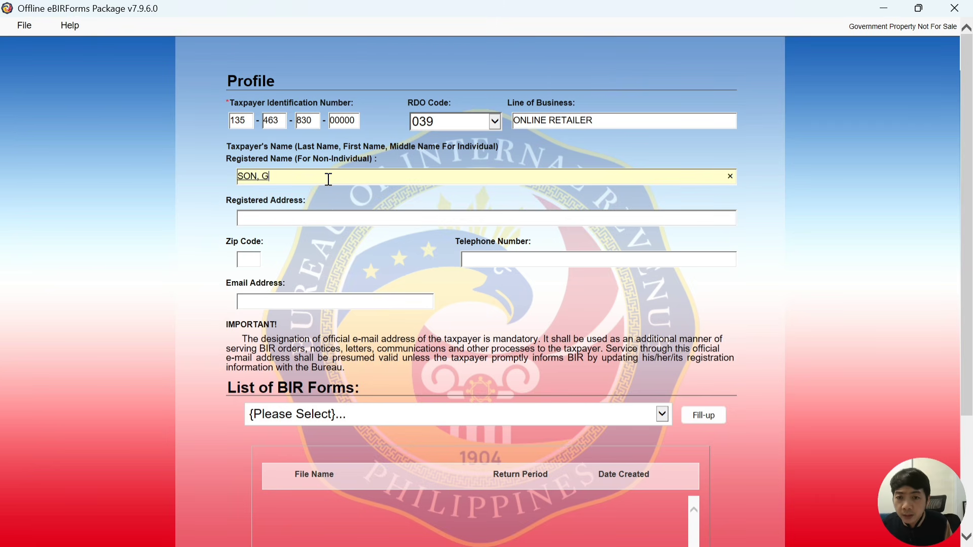
type("OKU")
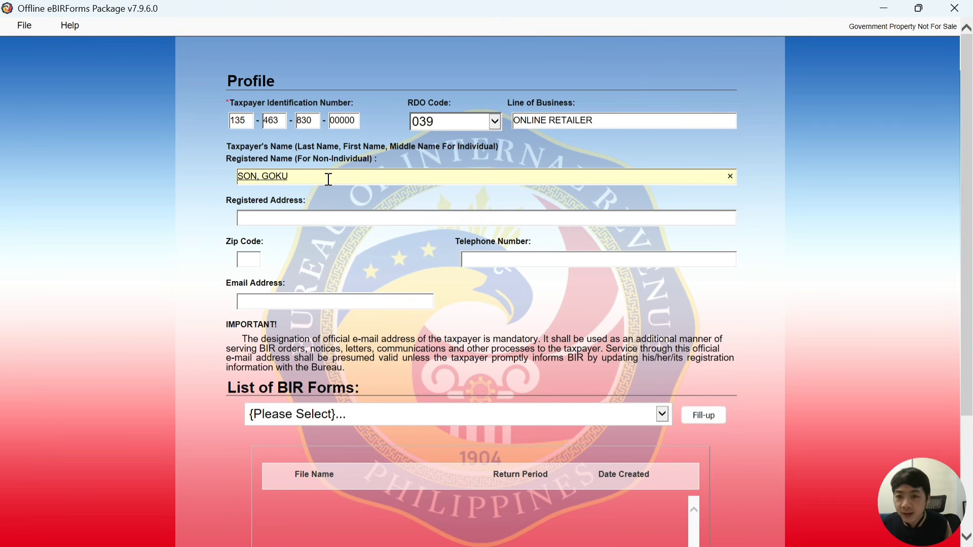
left_click(307, 213)
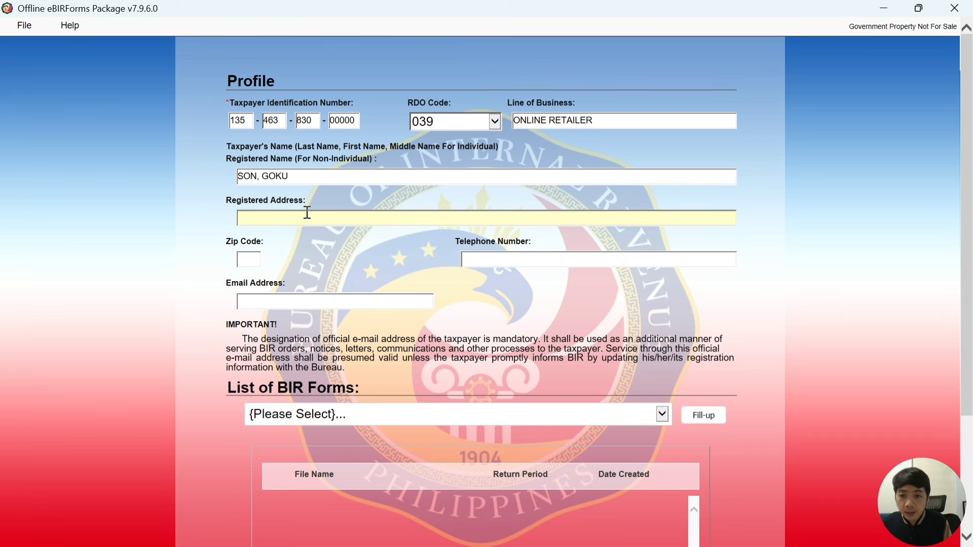
type("PL")
key("BackSpace")
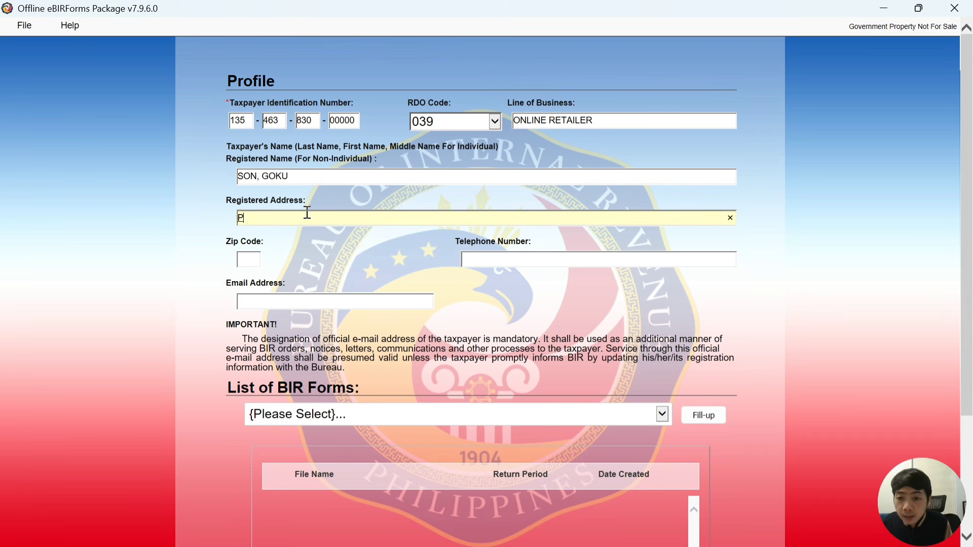
type("LANET OF DBZ")
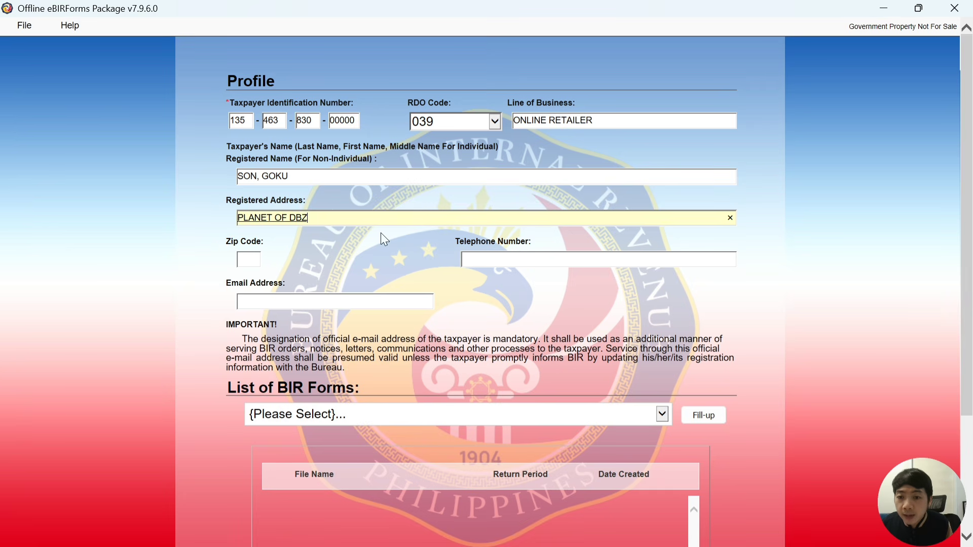
Enter the taxpayer's zip code, telephone number and e-mail address
left_click(250, 257)
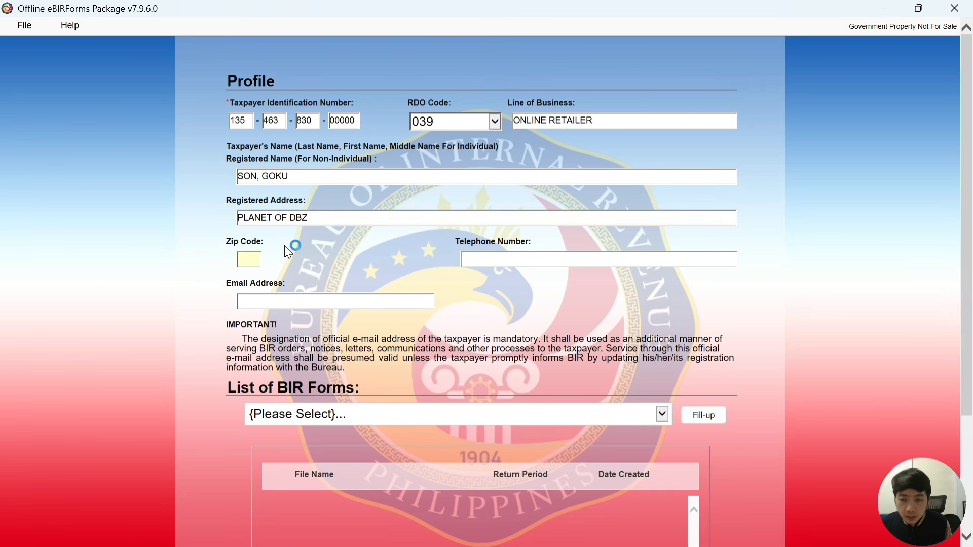
type("8888")
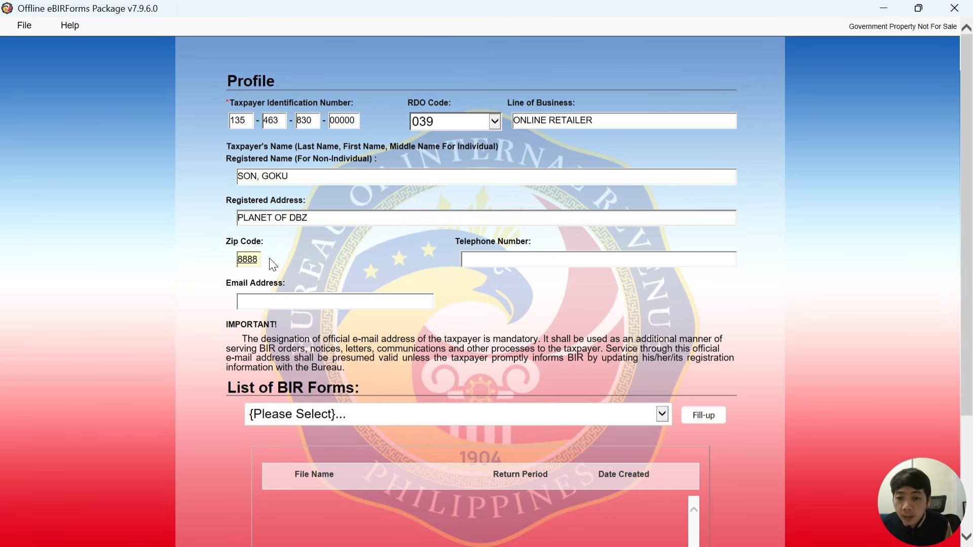
left_click(484, 260)
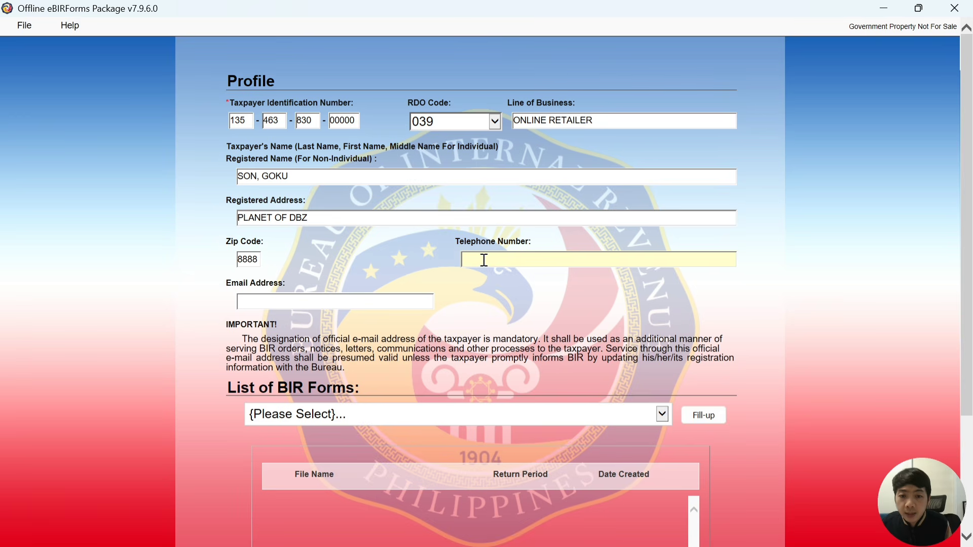
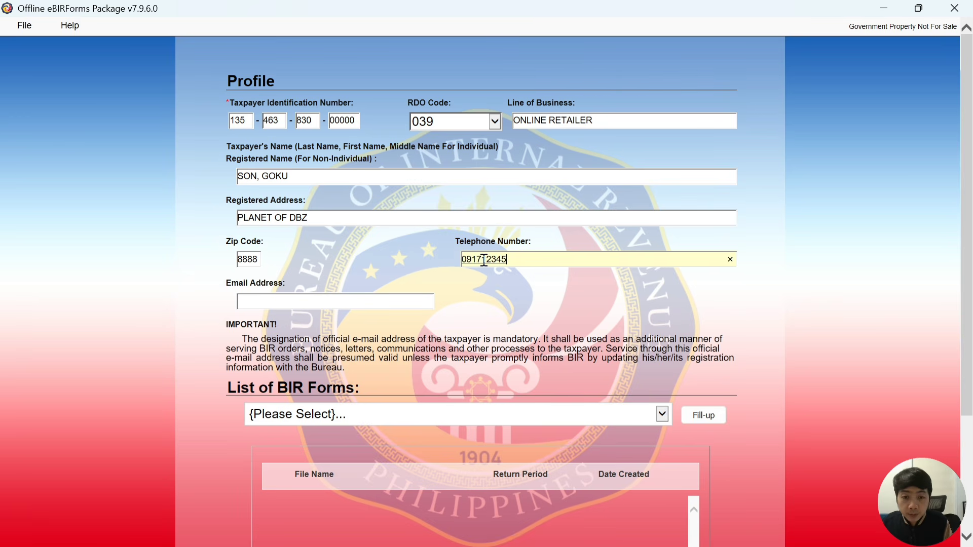
left_click(484, 260)
type("1")
left_click(345, 301)
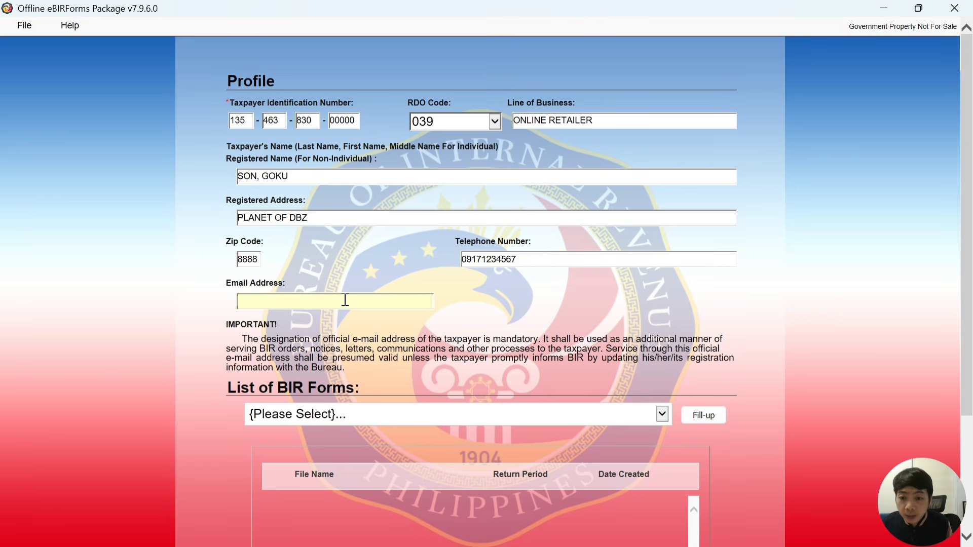
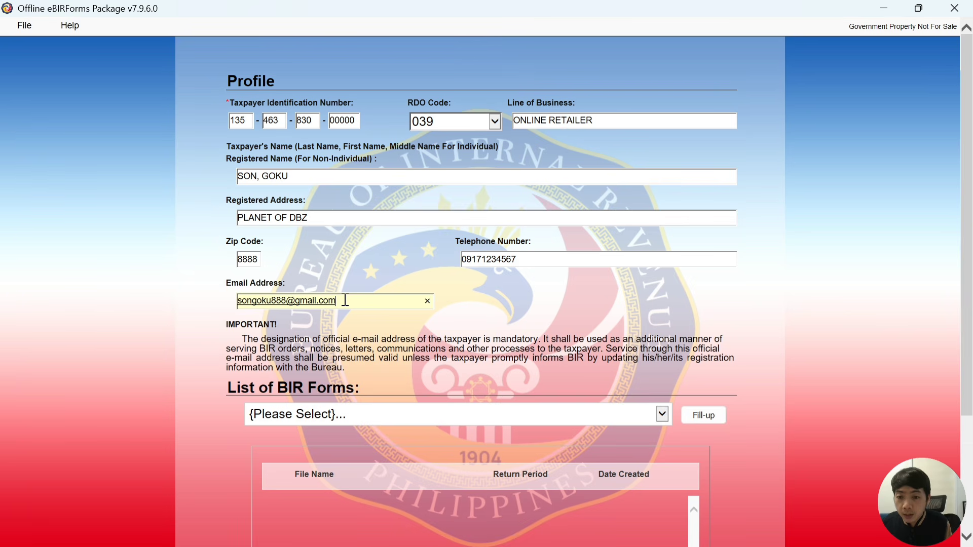
Choose BIR Form 1701Qv2018 from the forms list and start the Fill-up
scroll(532, 293, "down", 2)
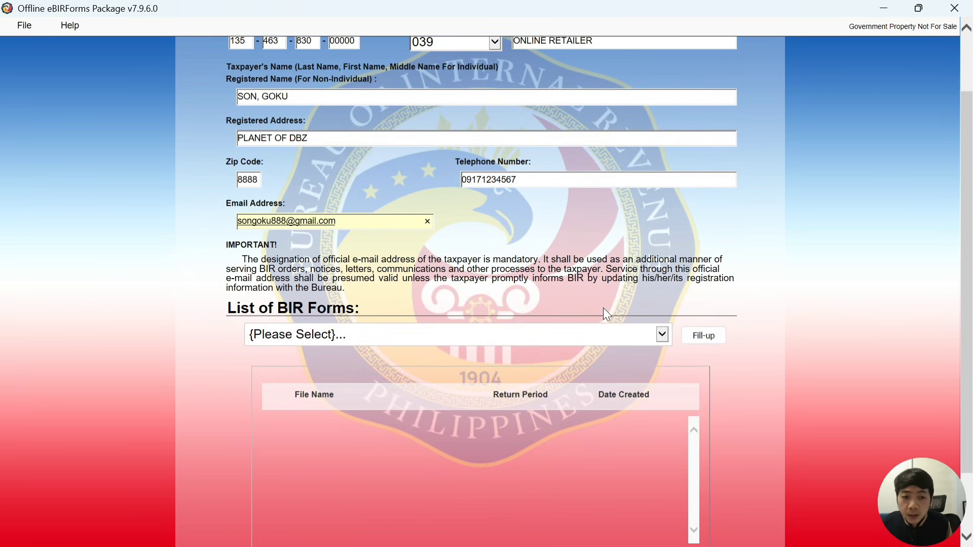
left_click(419, 334)
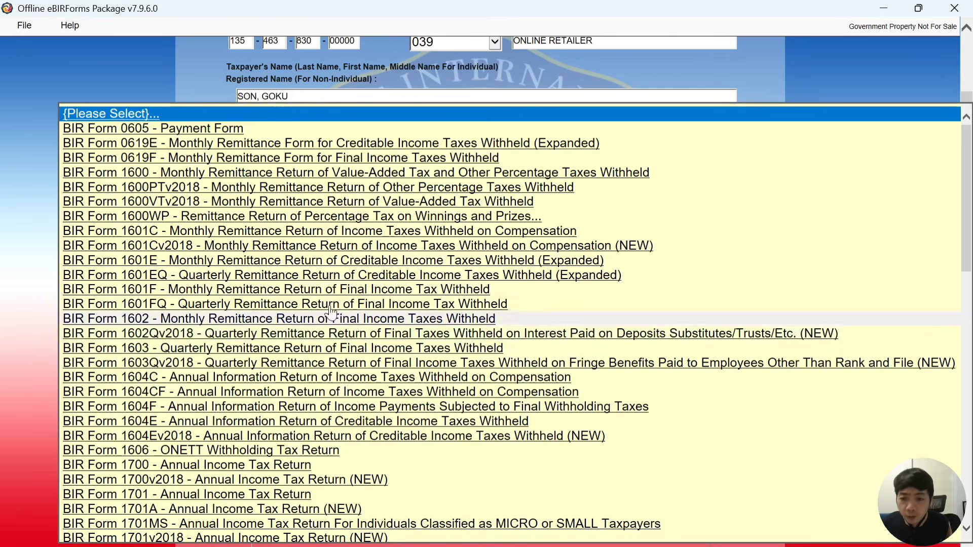
scroll(284, 313, "down", 2)
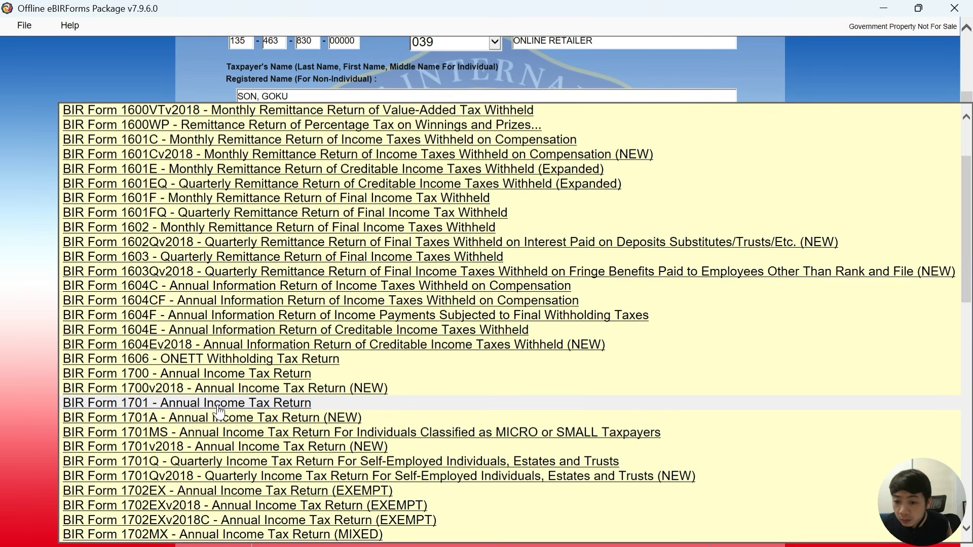
scroll(219, 412, "down", 1)
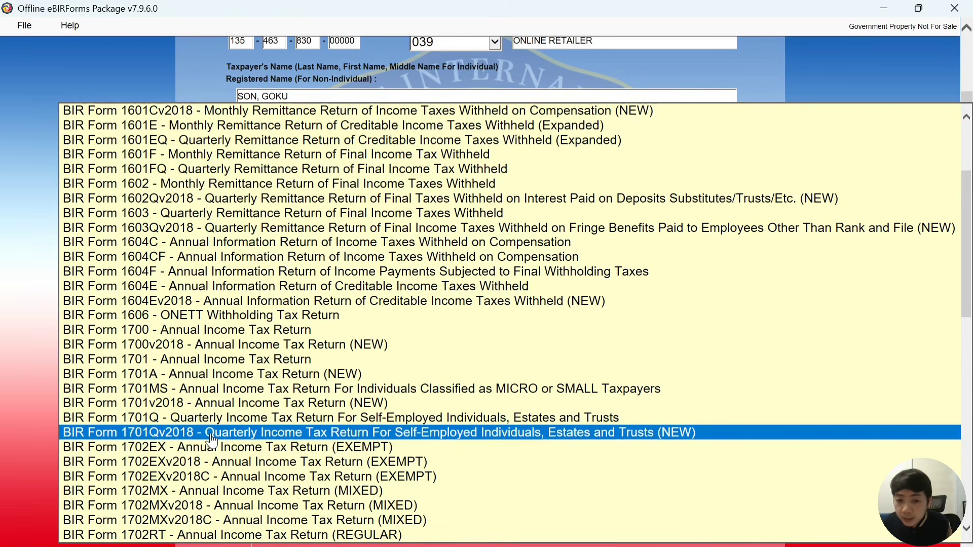
left_click(213, 437)
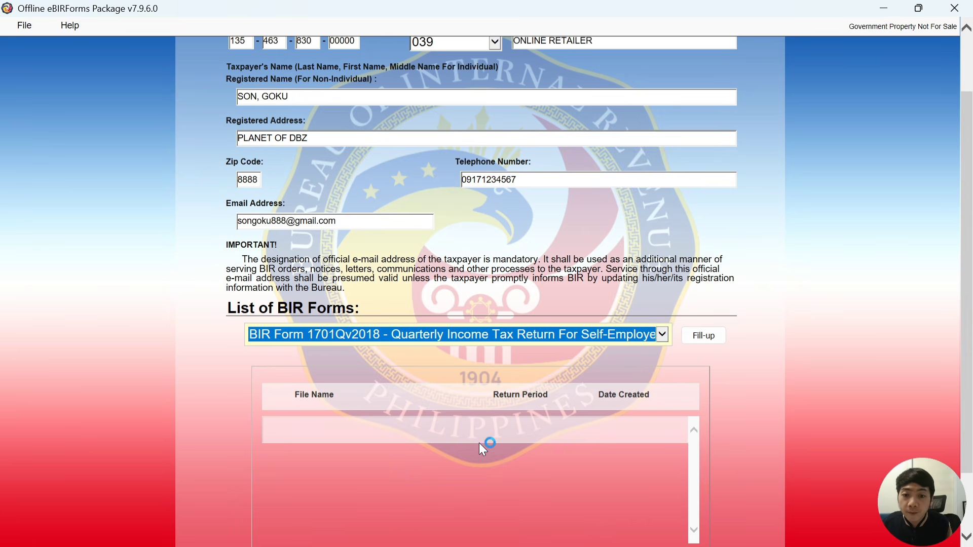
left_click(702, 337)
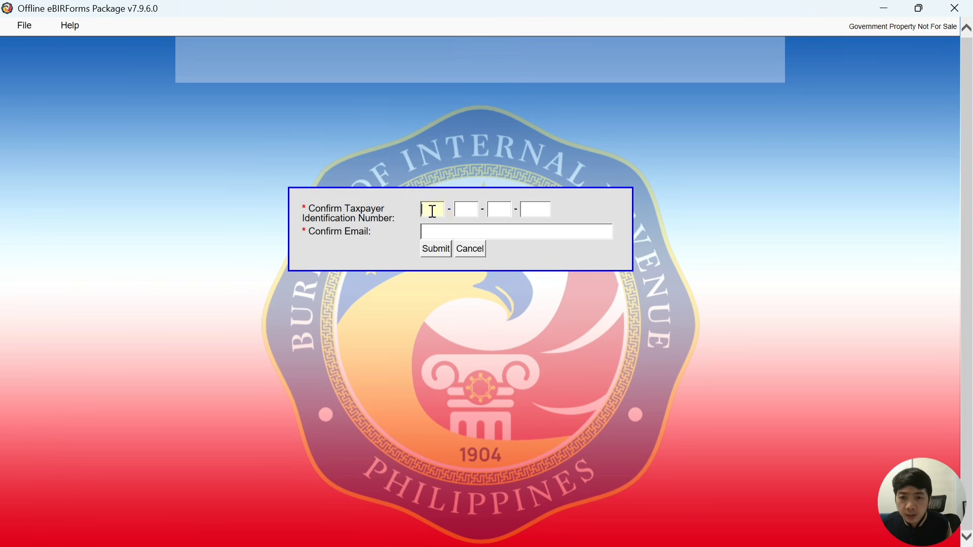
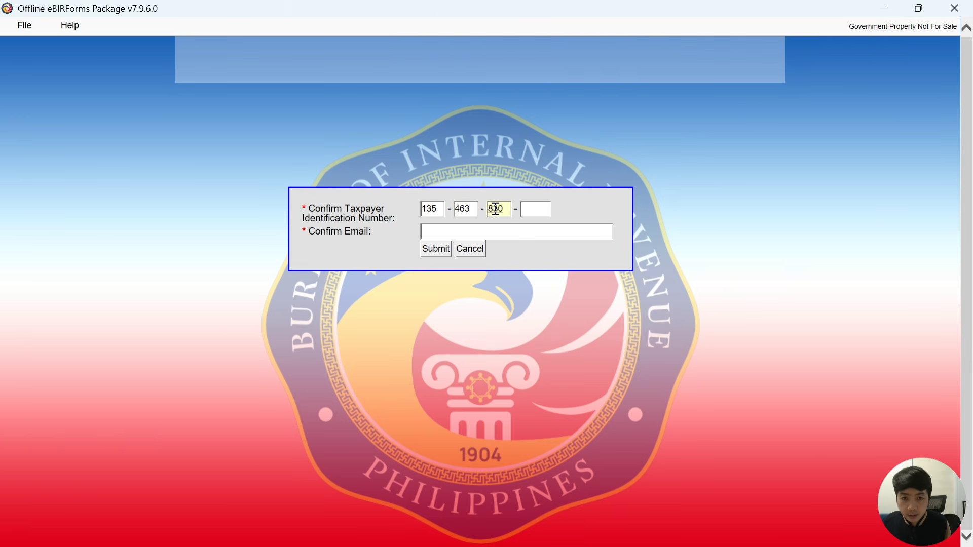
Confirm the taxpayer's TIN with branch code 00000 and e-mail address, then submit
left_click(538, 210)
type("00000")
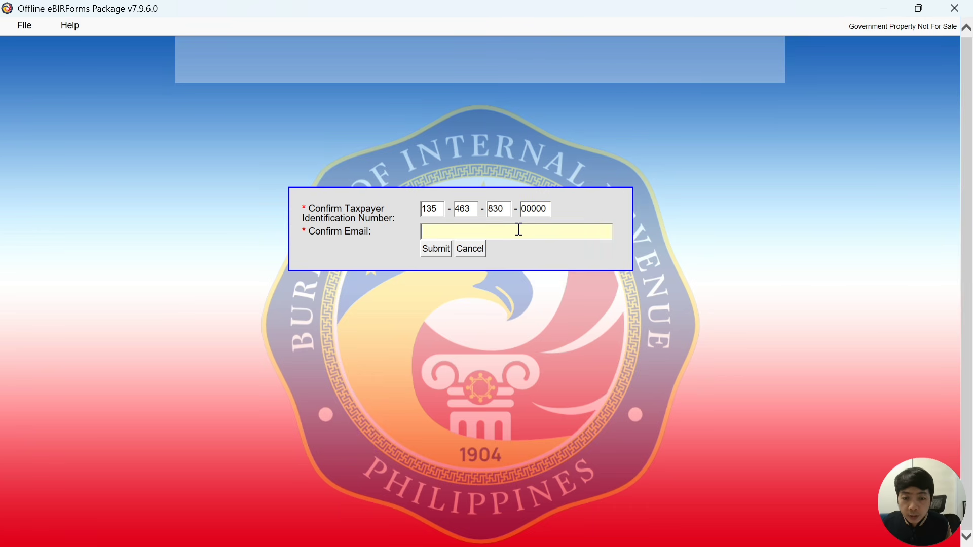
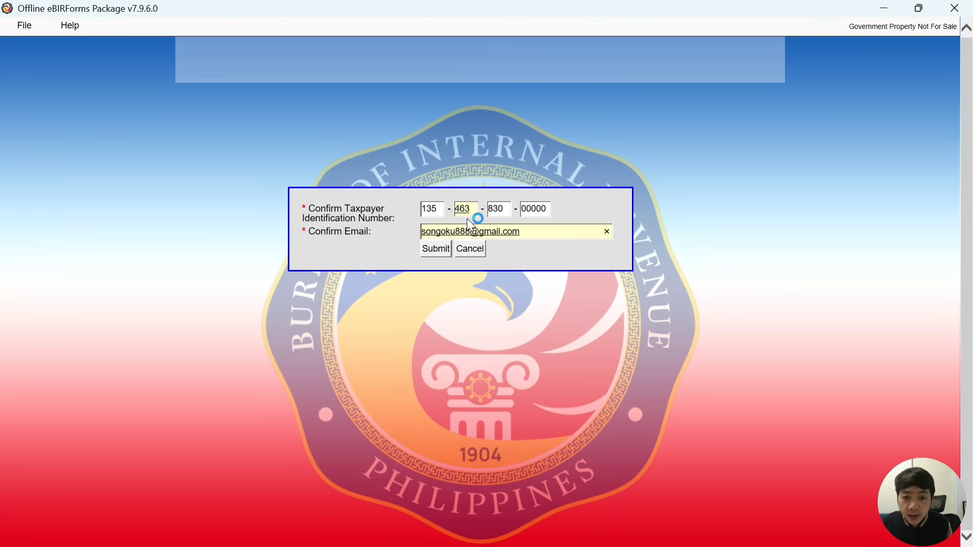
left_click(433, 252)
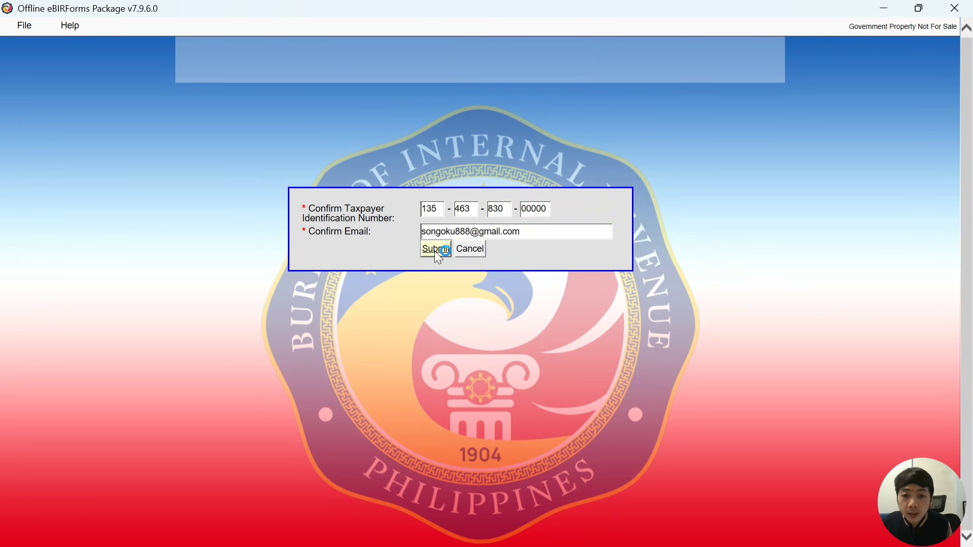
Open the blank 1701Qv2018 return with prefilled background details, then return to File > Main Screen
left_click(591, 336)
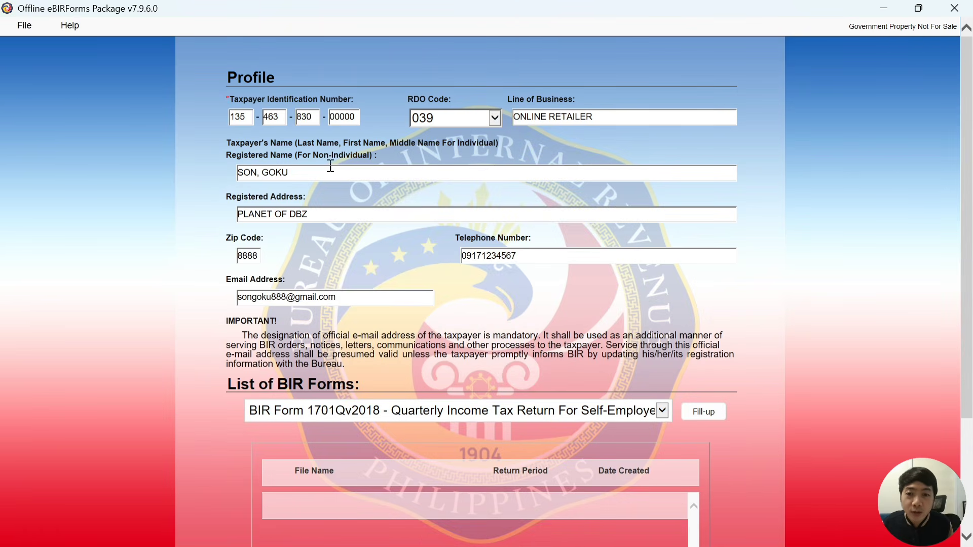
scroll(388, 246, "down", 3)
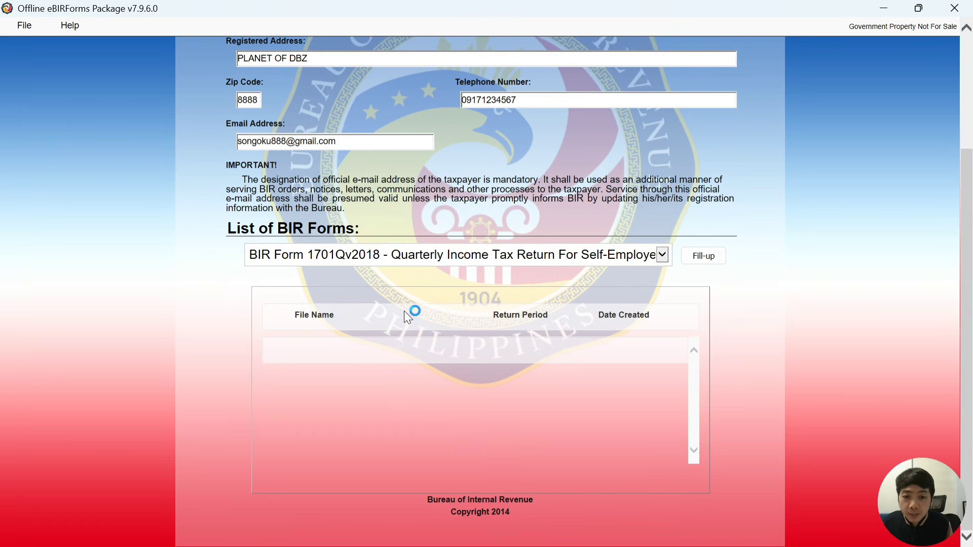
left_click(705, 259)
left_click(601, 336)
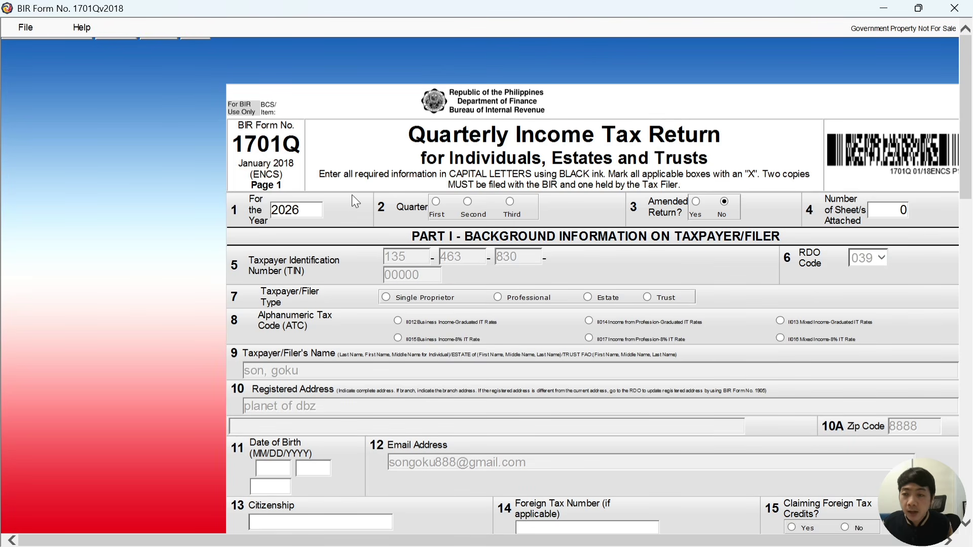
left_click(25, 26)
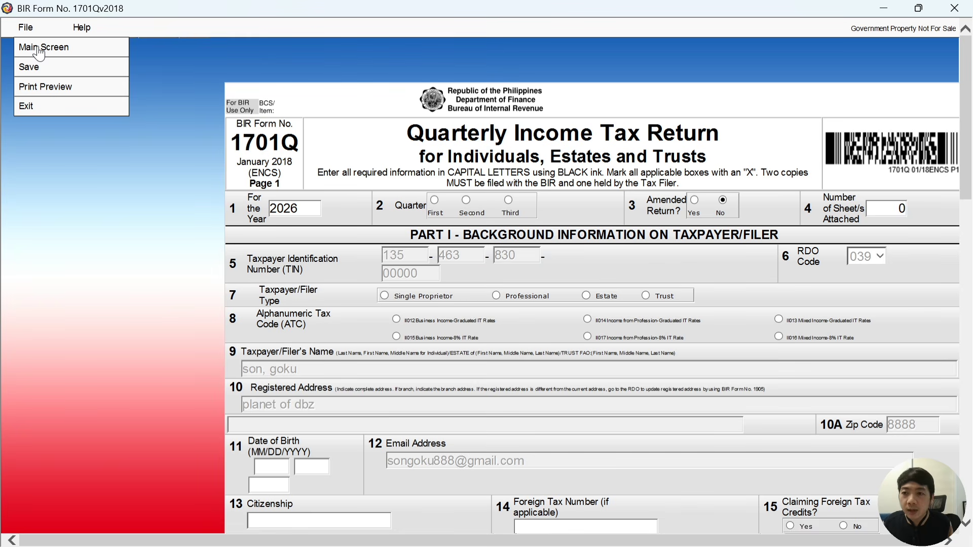
left_click(40, 48)
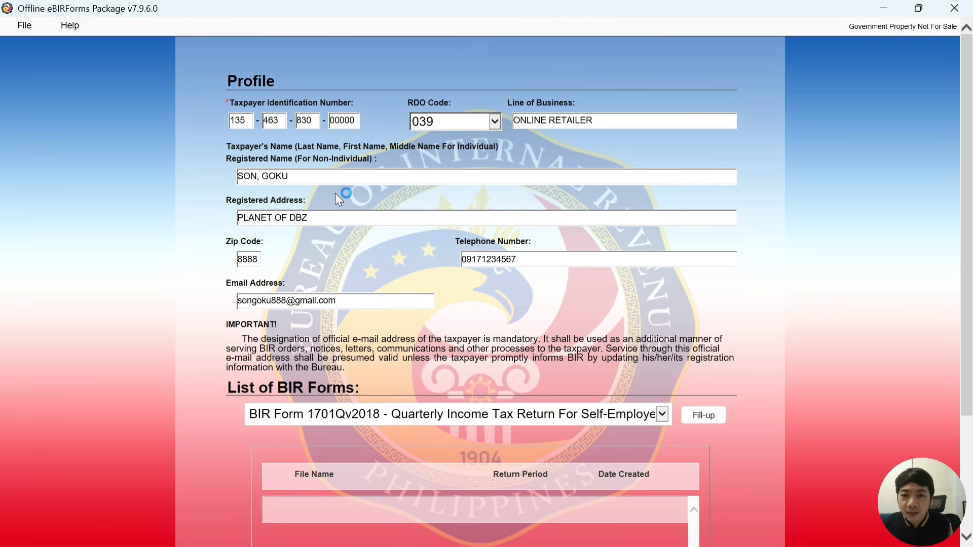
Shorten the TIN branch code to 000 so the three saved 2025 1701Qv2018 returns are listed
left_click(330, 121)
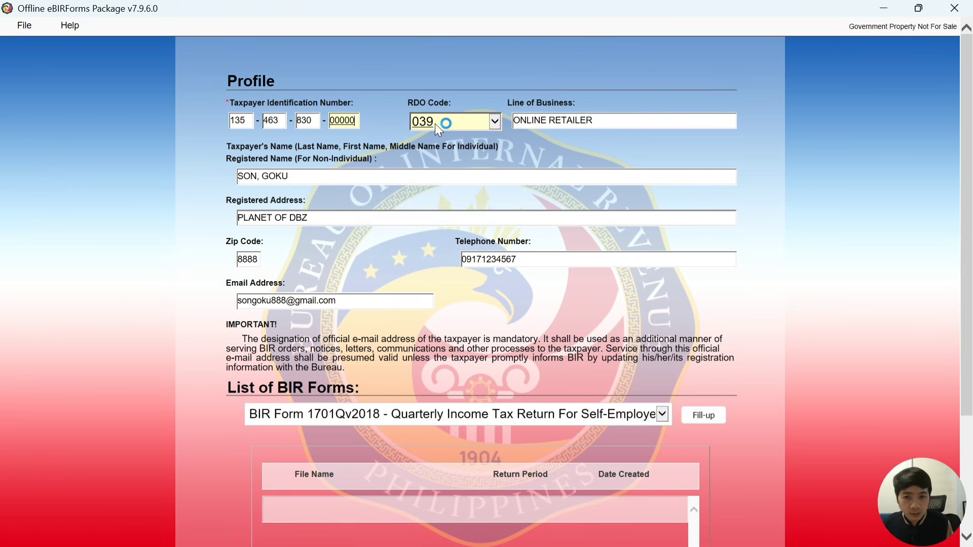
key("BackSpace")
key("BackSpace")
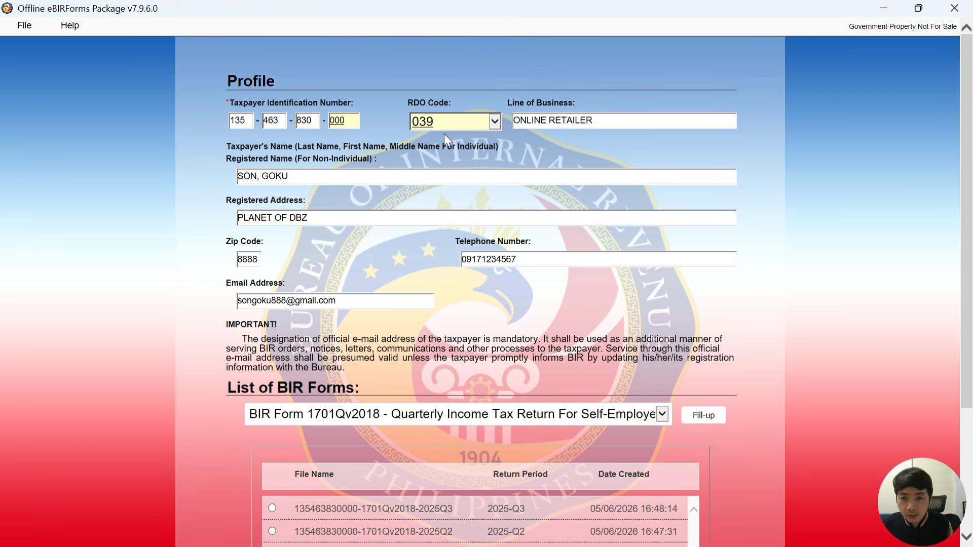
scroll(781, 210, "down", 3)
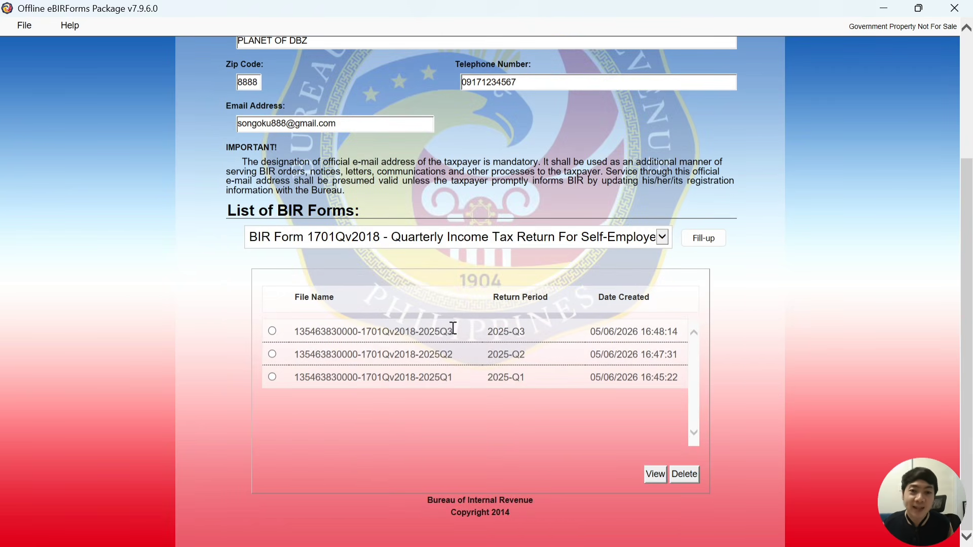
Open the saved 2025-Q3 1701Qv2018 return
left_click(273, 331)
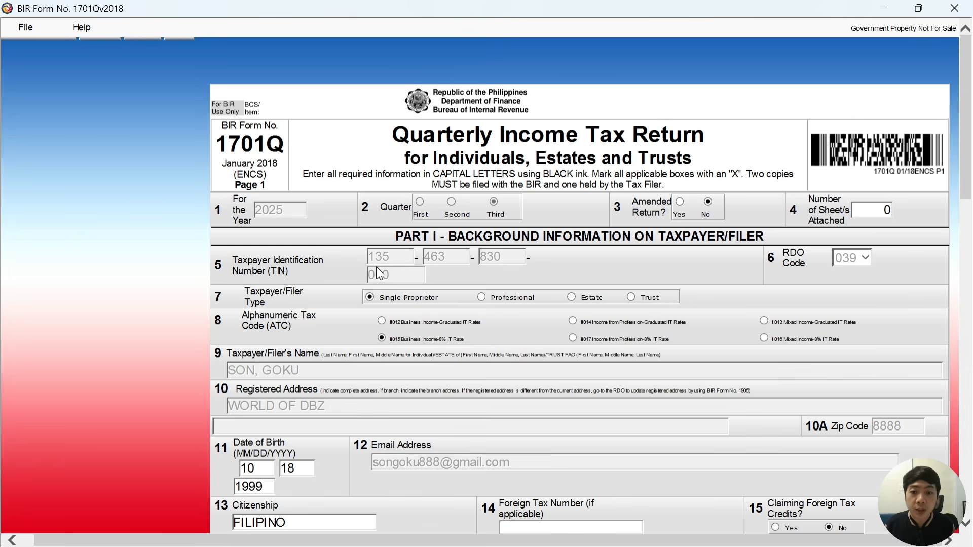
scroll(396, 248, "down", 3)
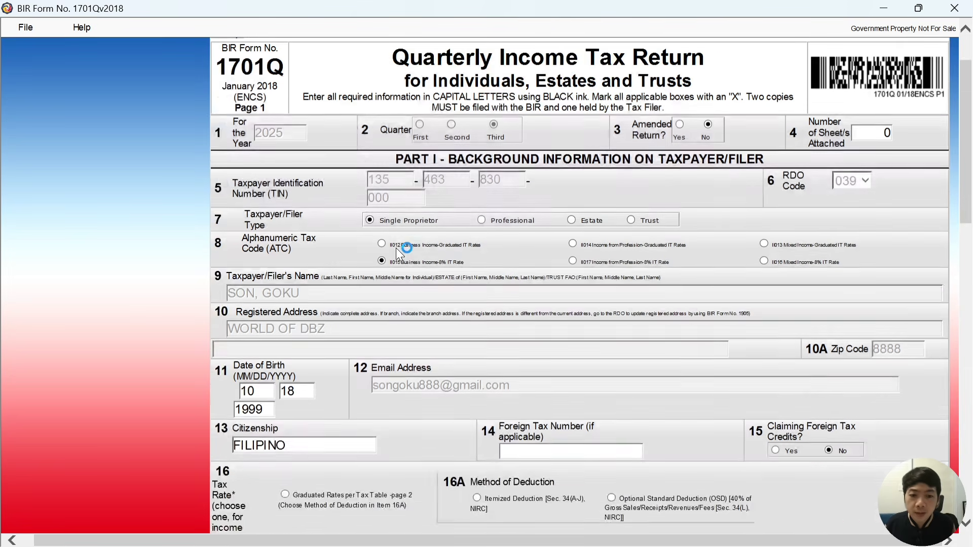
scroll(396, 248, "up", 3)
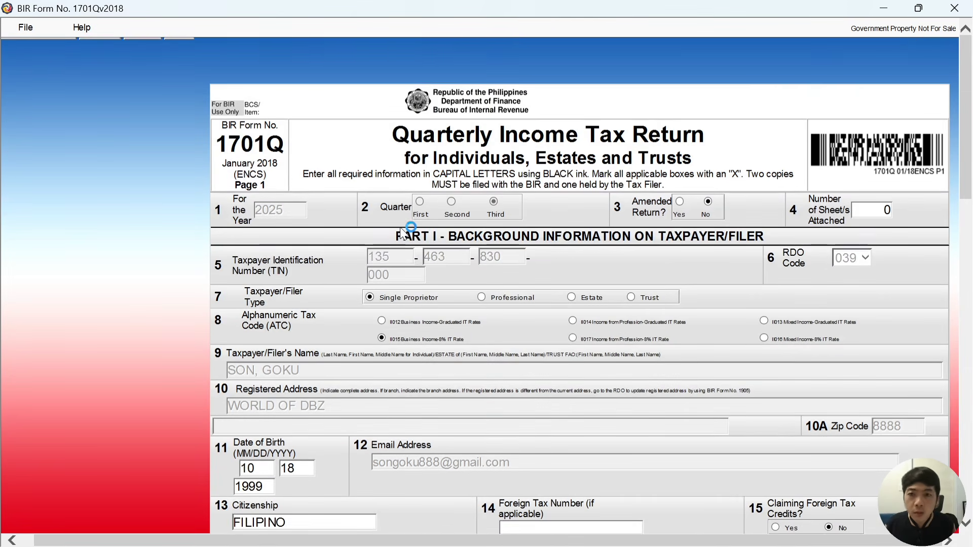
Return to the main profile screen via File > Main Screen and select the TIN branch code box
left_click(27, 31)
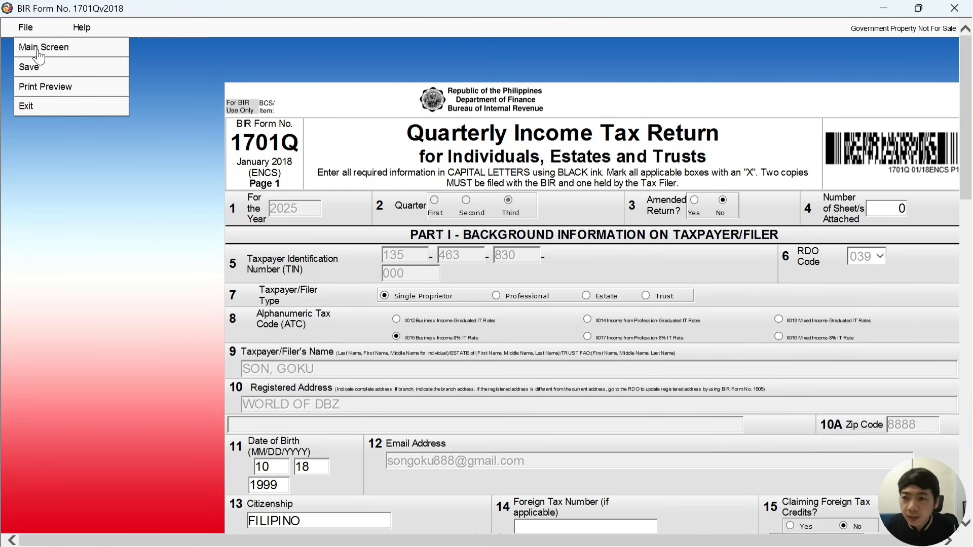
left_click(39, 48)
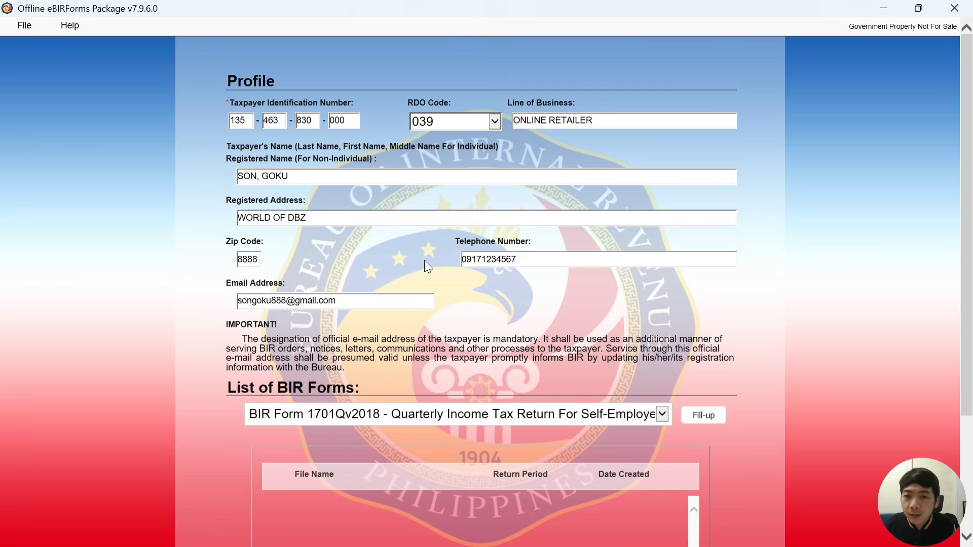
left_click(342, 121)
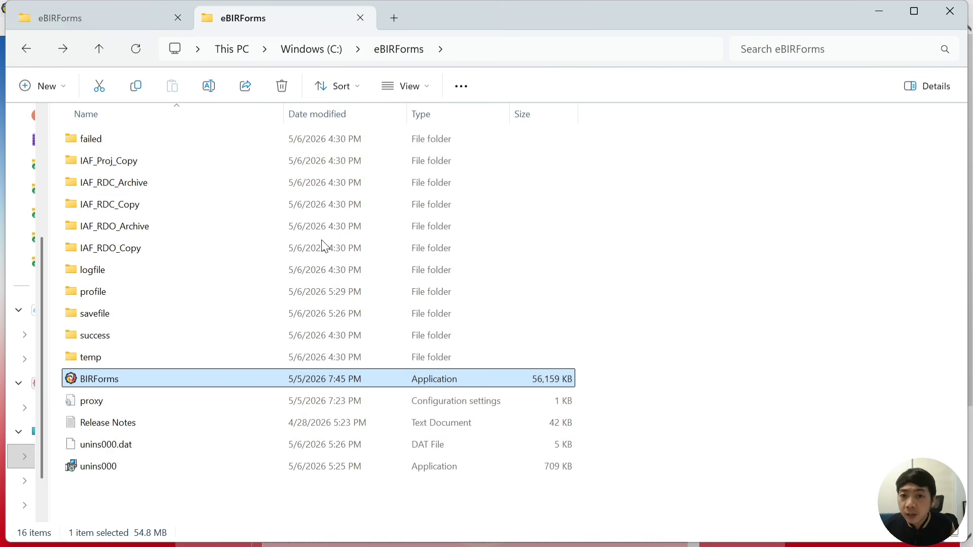
In C:\eBIRForms\savefile, rename the 2025Q1 return file by inserting 00 into its branch code
double_click(130, 319)
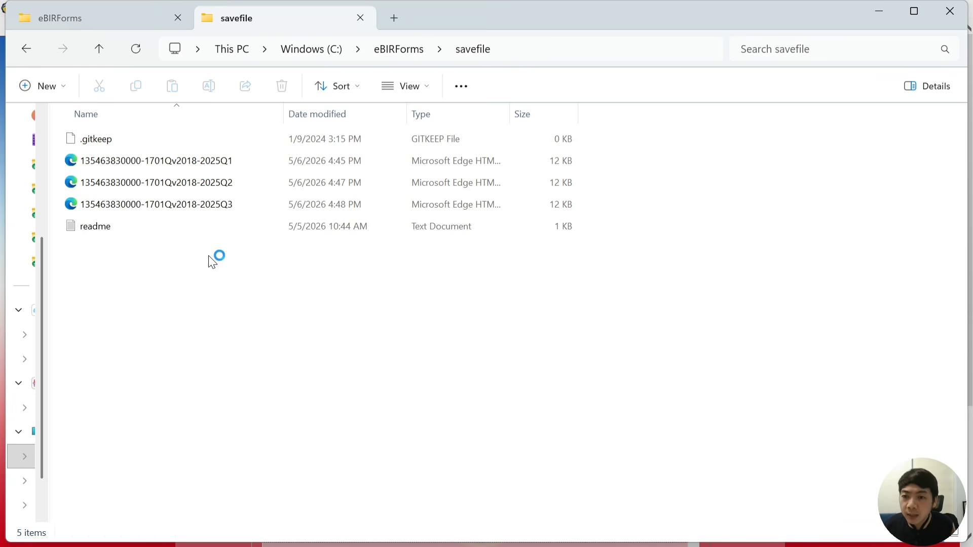
double_click(176, 190)
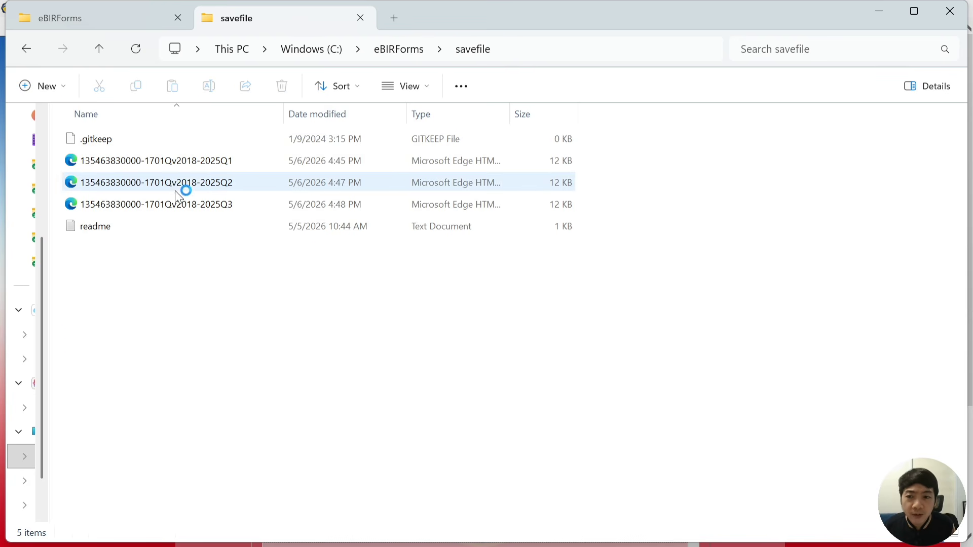
left_click(179, 168)
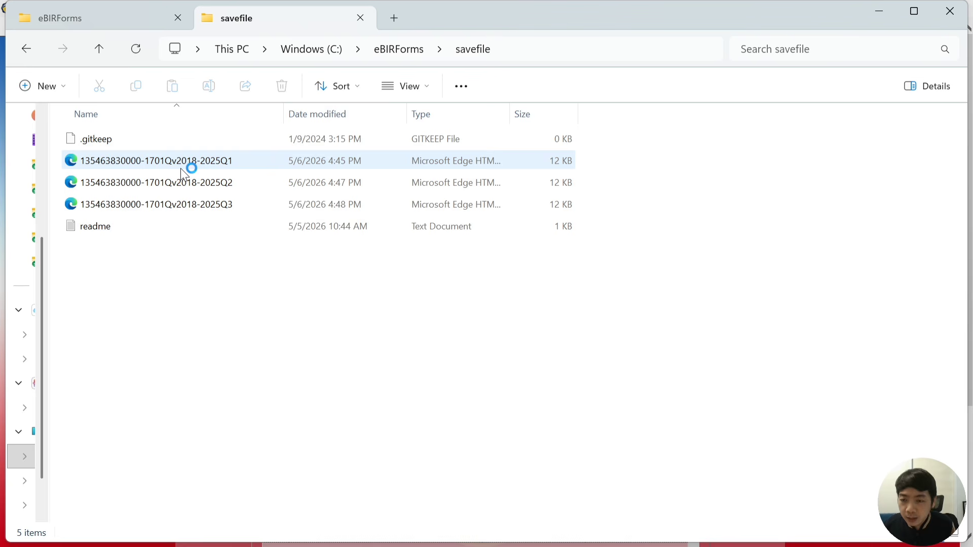
double_click(171, 165)
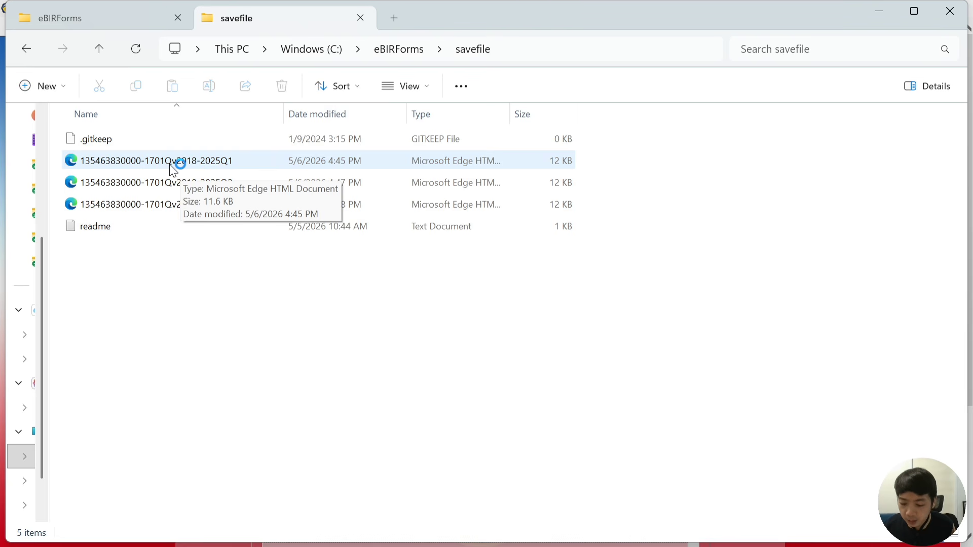
left_click(173, 167)
left_click(170, 168)
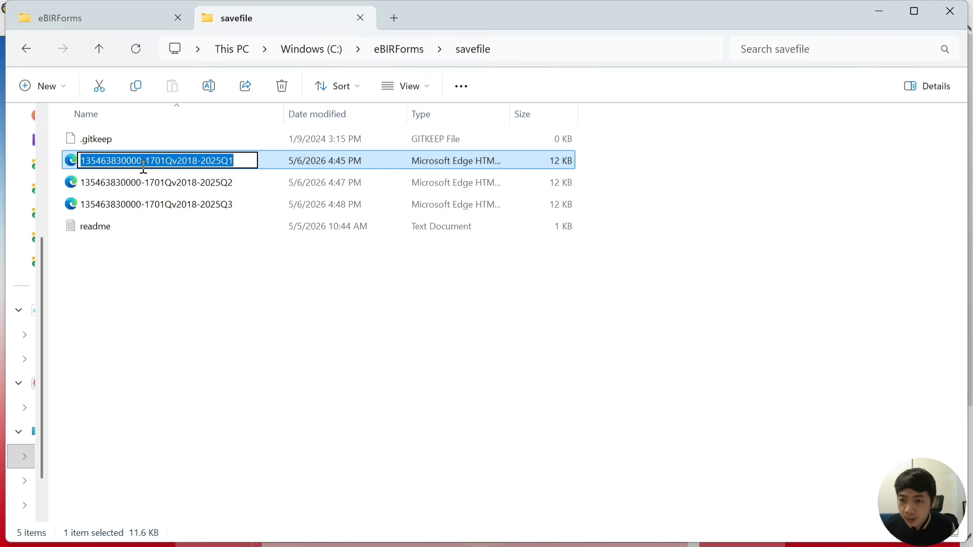
left_click(136, 161)
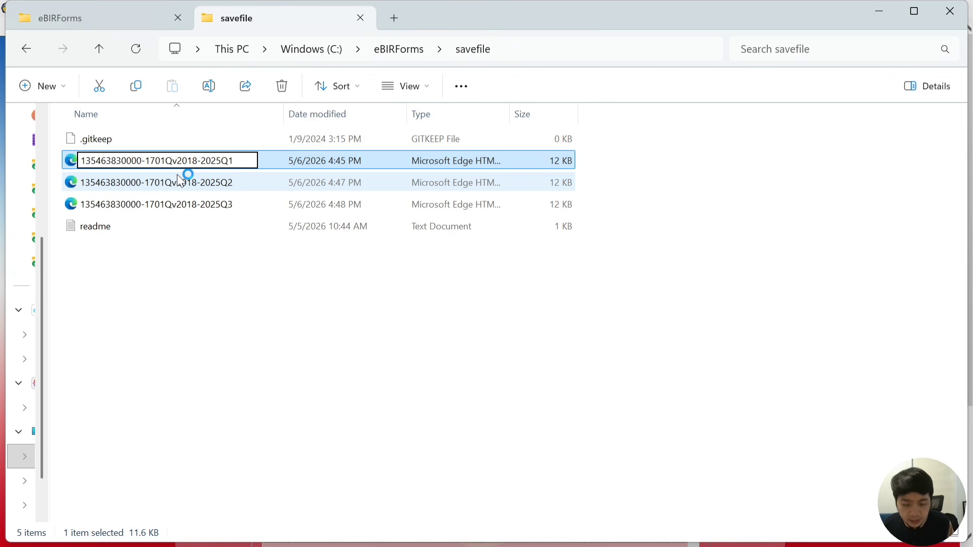
type("00")
key("Return")
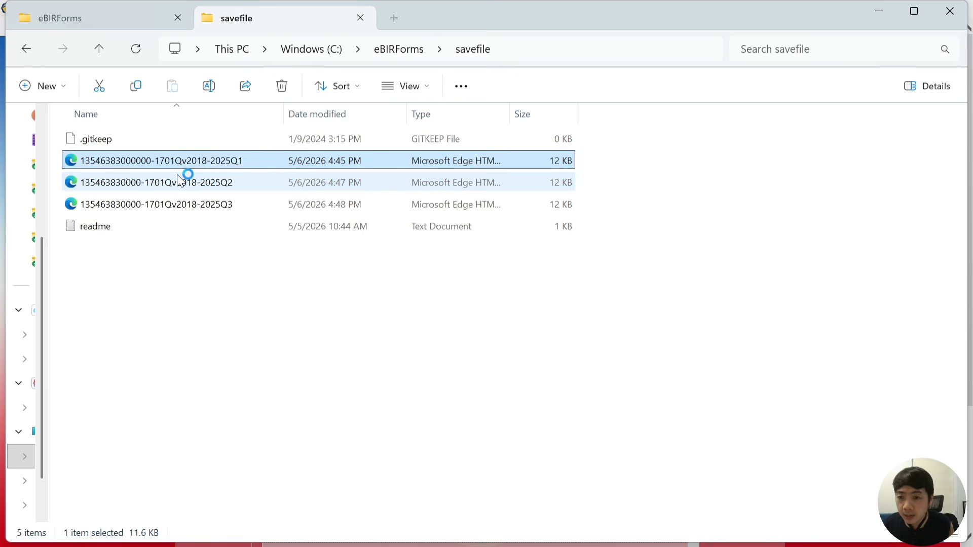
Rename the 2025Q2 and 2025Q3 return files the same way, adding 00 to each branch code
key("Up")
key("Up")
key("F2")
key("Home")
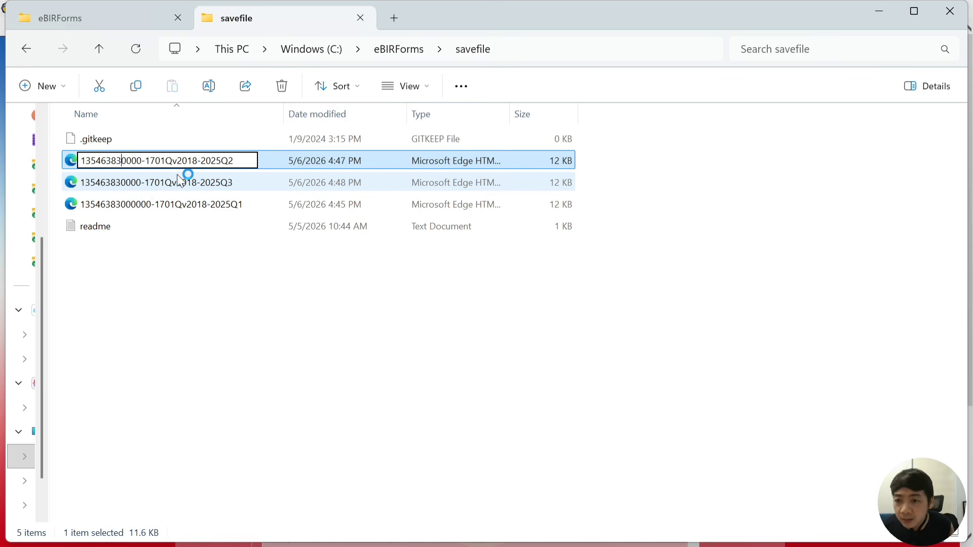
type("00")
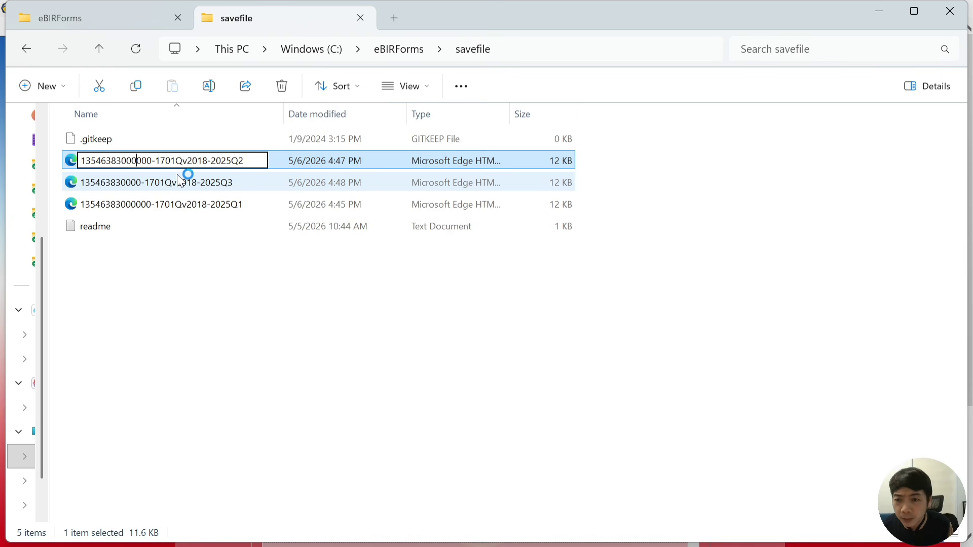
key("Return")
key("Up")
key("Up")
key("F2")
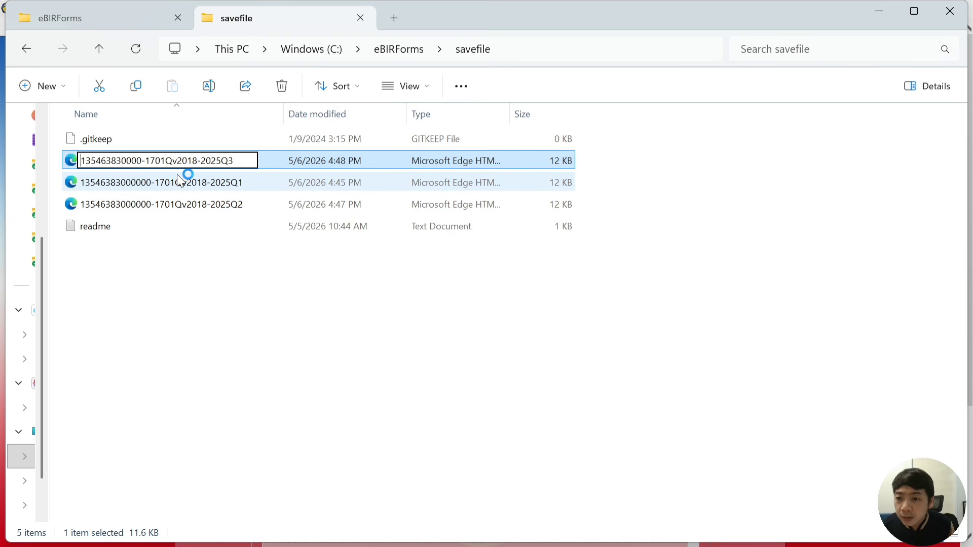
key("Home")
key("Right")
key("Right")
key("Right")
type("00")
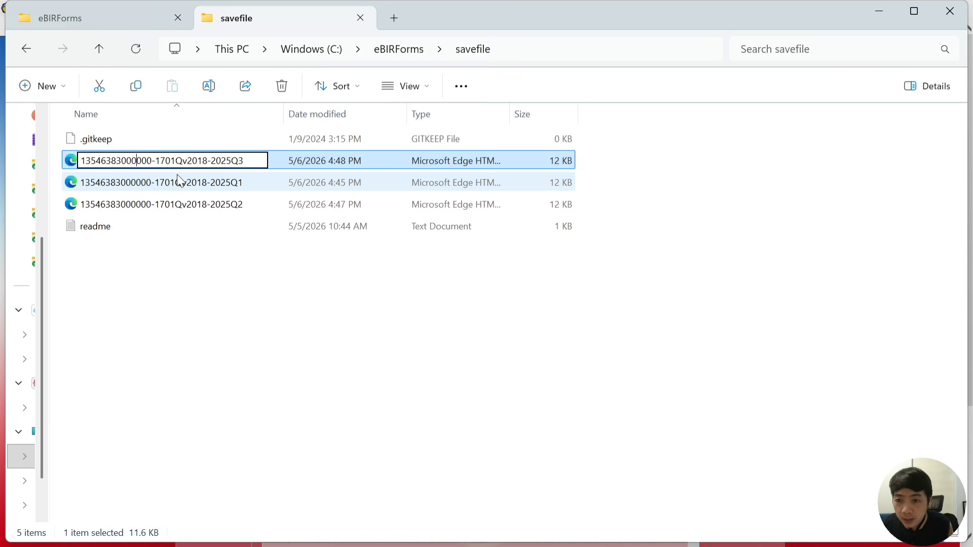
key("Return")
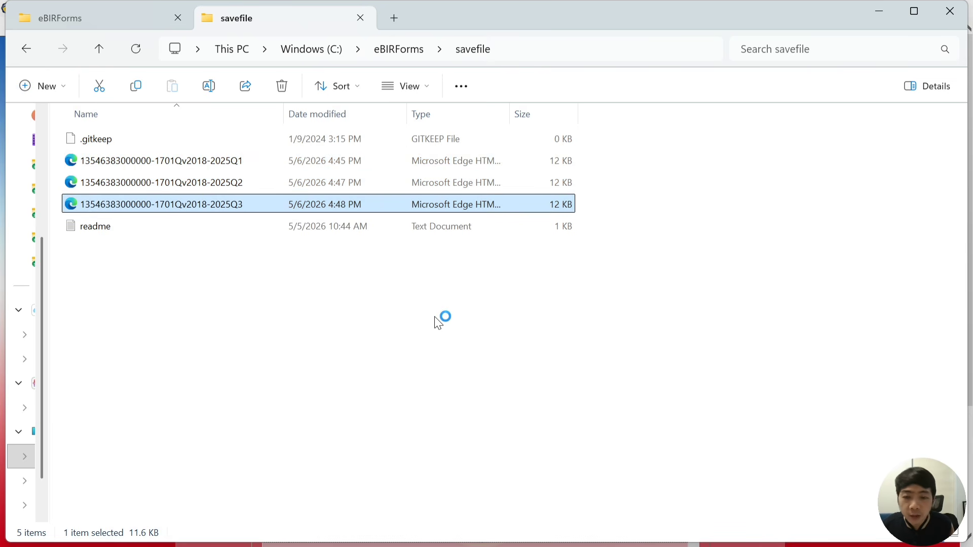
Enter the taxpayer's TIN with branch code 00000, loading the RDO 039 ONLINE RETAILER profile
left_click(431, 309)
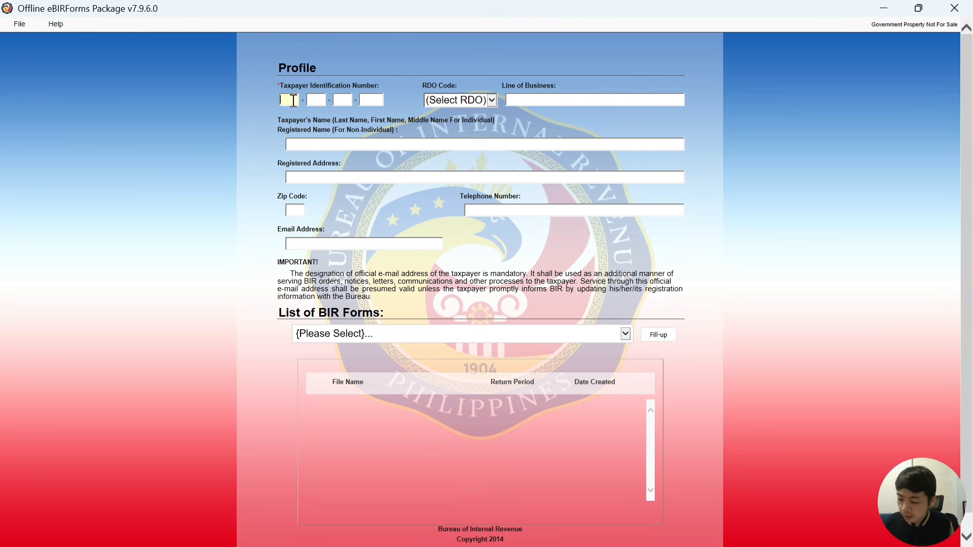
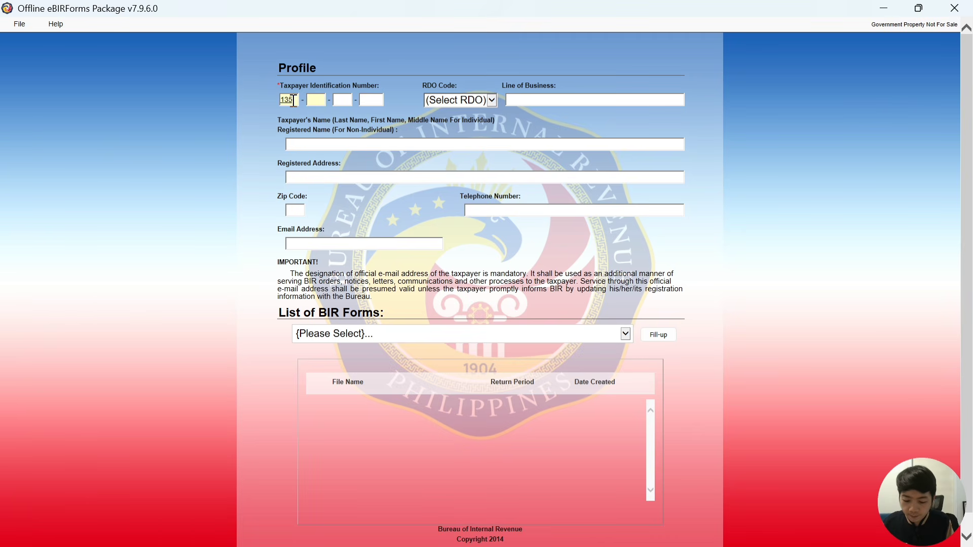
left_click(342, 99)
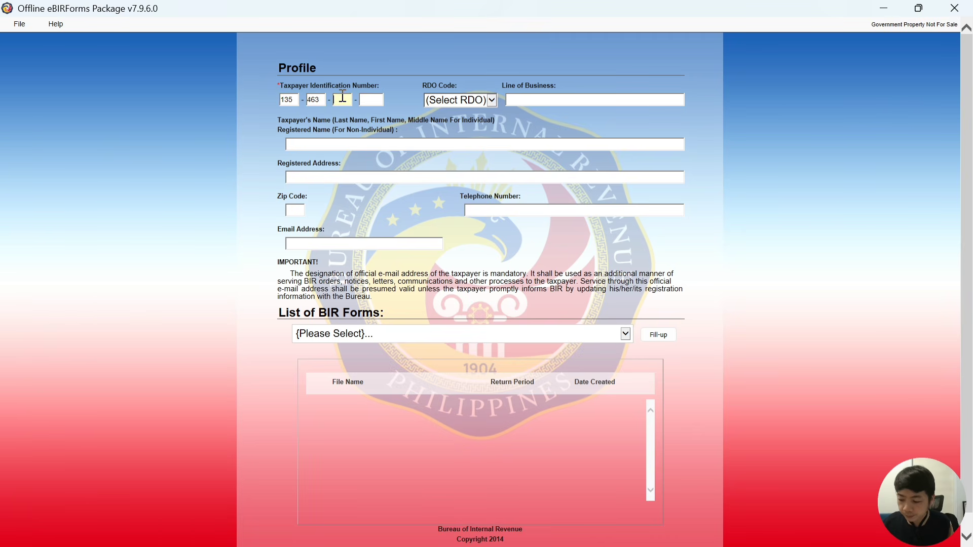
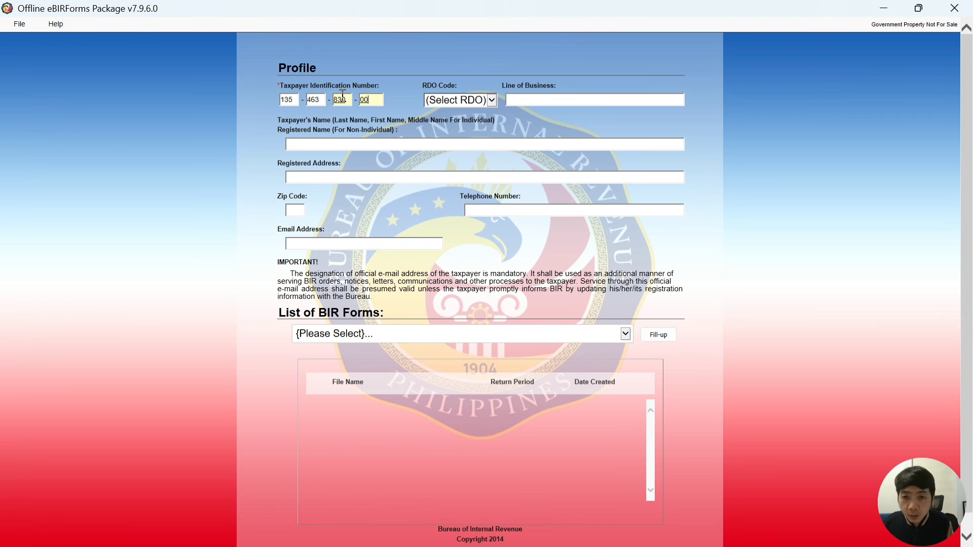
key("Tab")
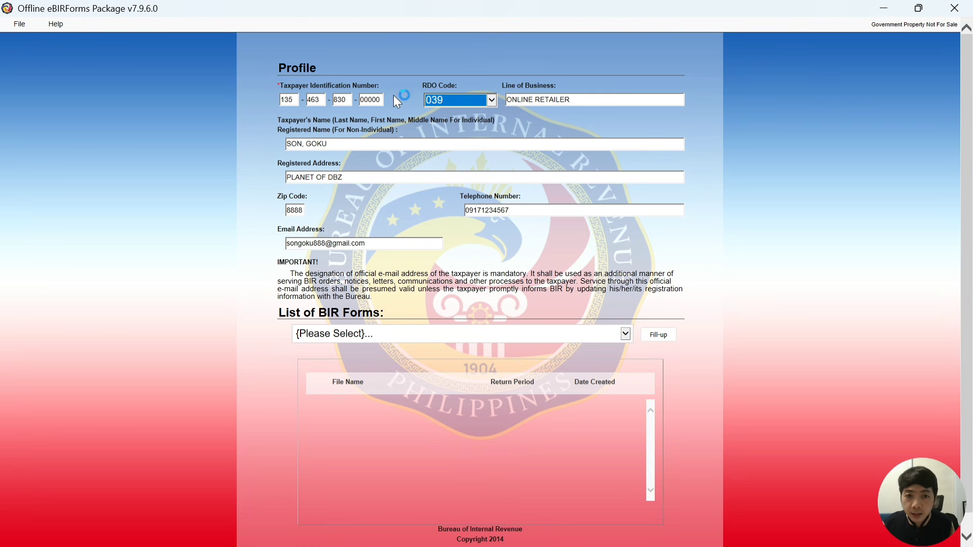
Choose BIR Form 1701Qv2018 from the List of BIR Forms
left_click(446, 334)
scroll(432, 342, "down", 2)
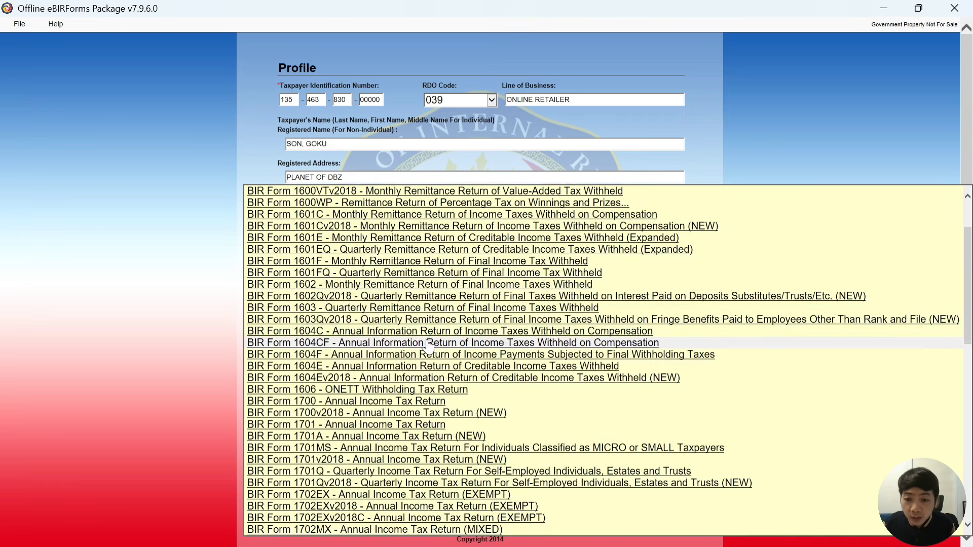
scroll(389, 366, "down", 2)
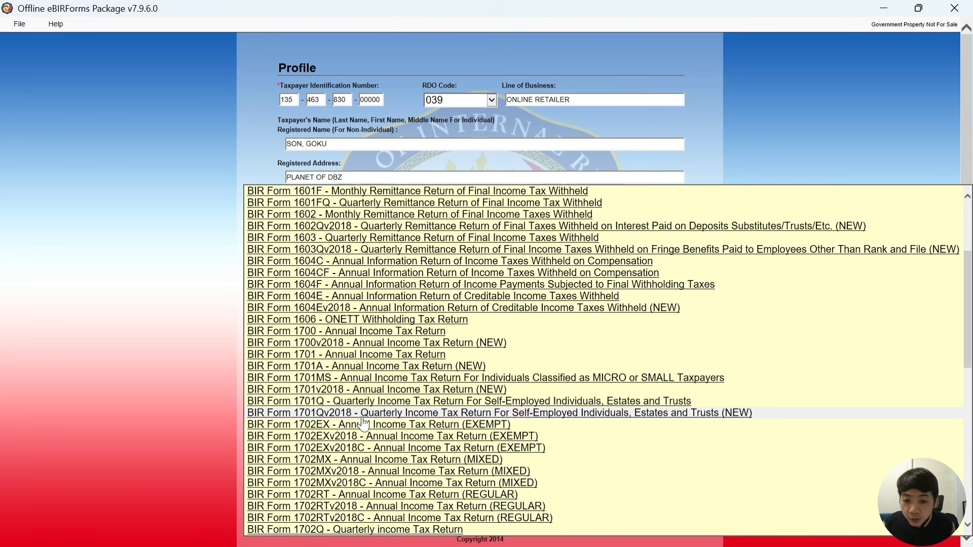
left_click(363, 415)
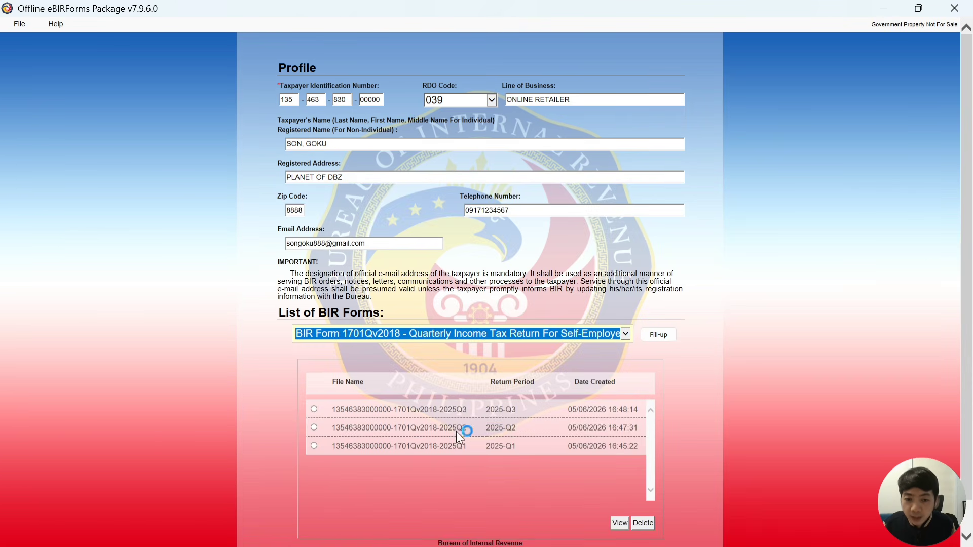
View the saved 2025-Q3 return, then switch to the FAQ slide show window
scroll(474, 473, "down", 2)
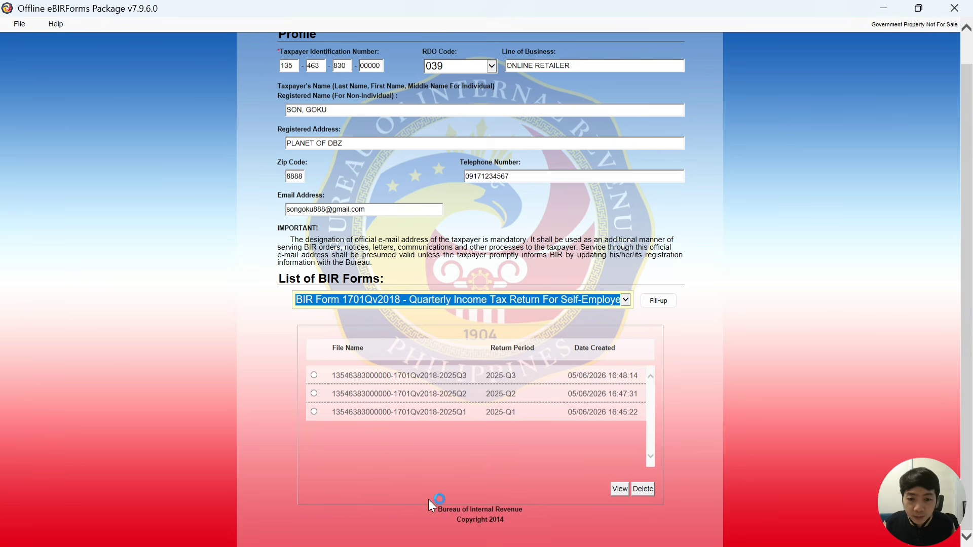
left_click(314, 375)
left_click(620, 490)
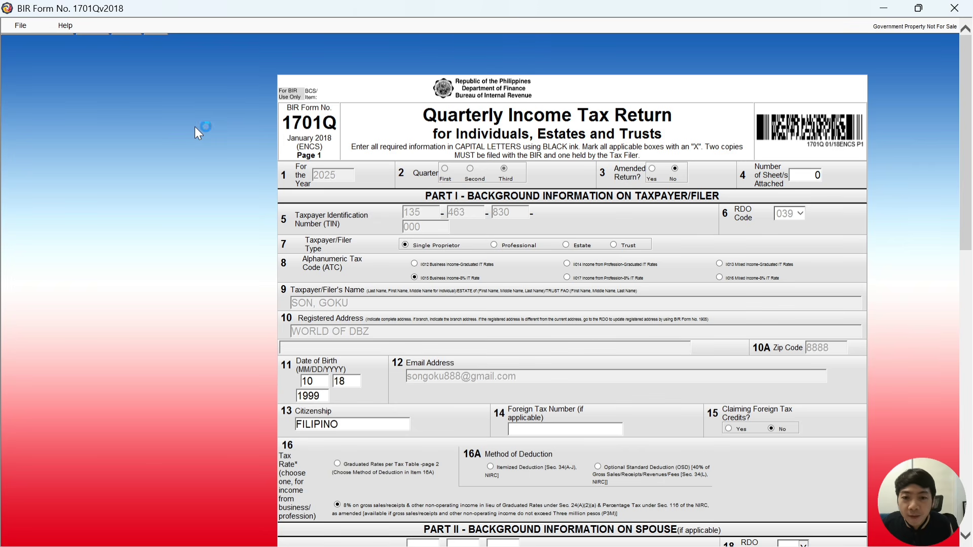
key("alt+Tab")
key("alt+Tab")
key("alt+Tab")
key("alt+Tab")
key("alt+Tab")
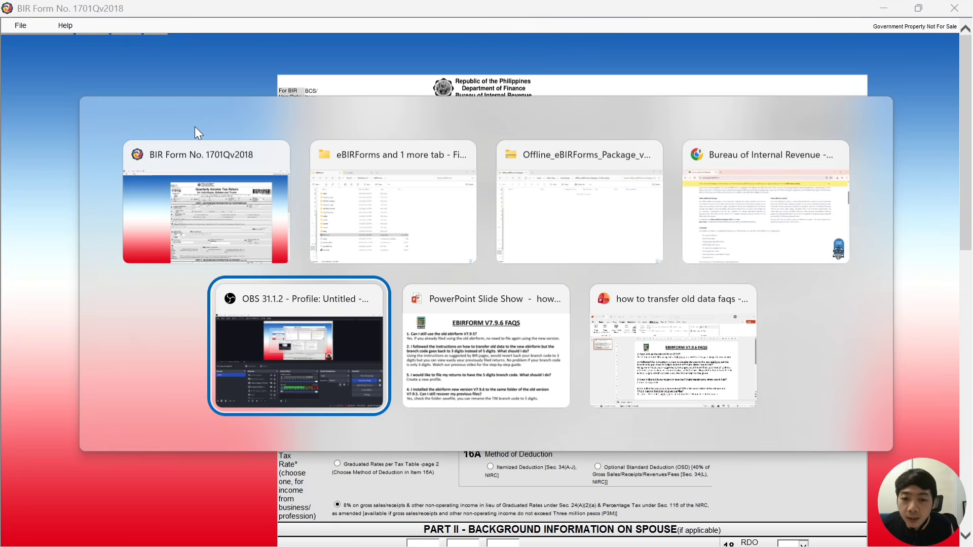